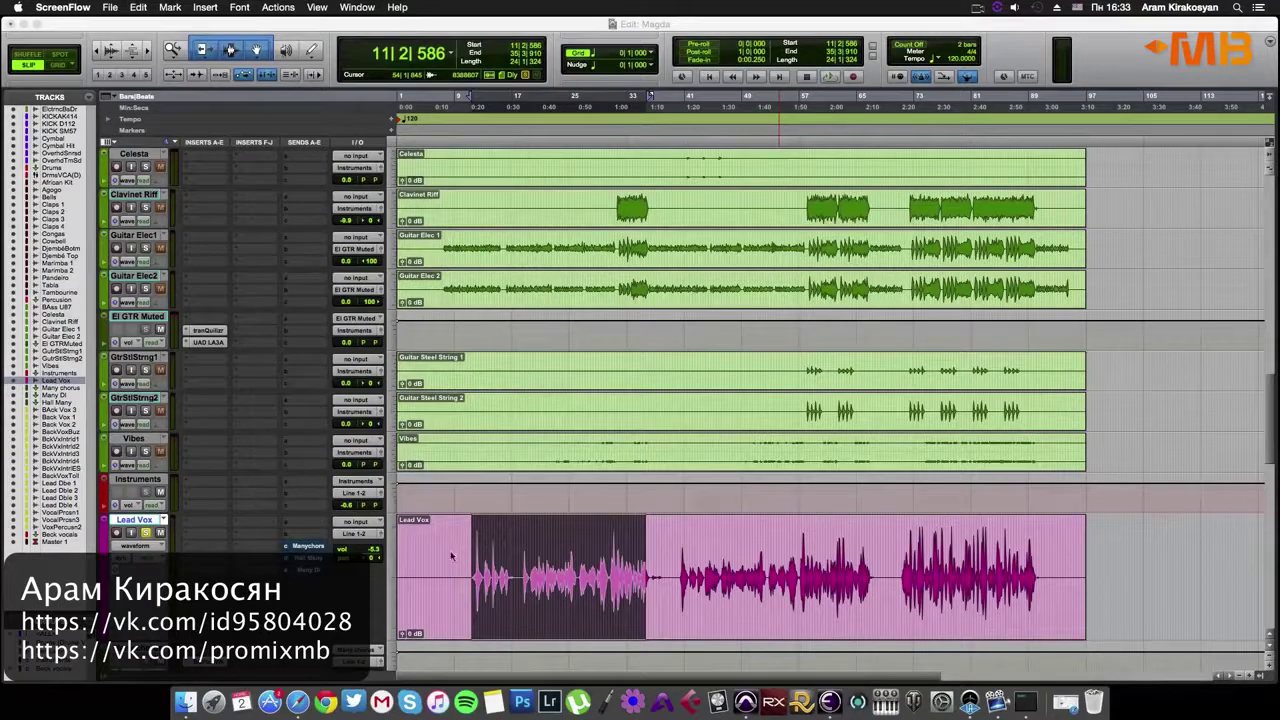
Switch to Pro Tools and play back the selected Lead Vox passage briefly to hear it unprocessed
click(859, 21)
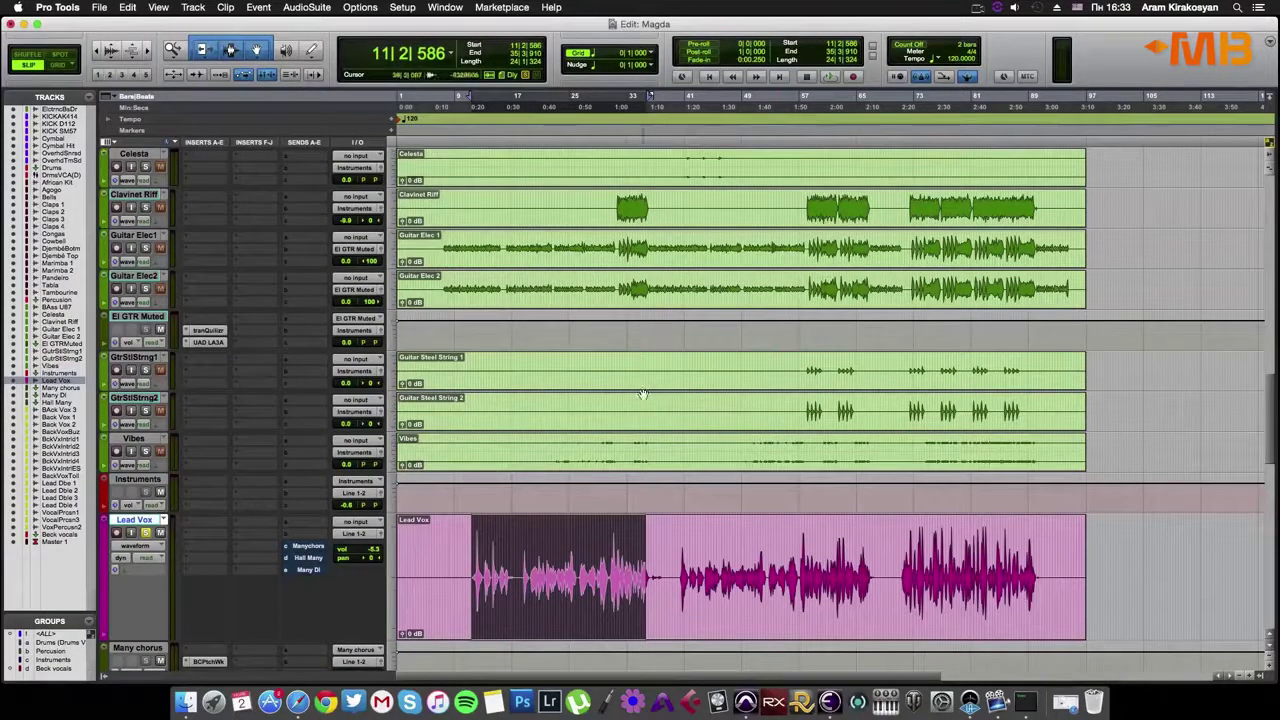
key(space)
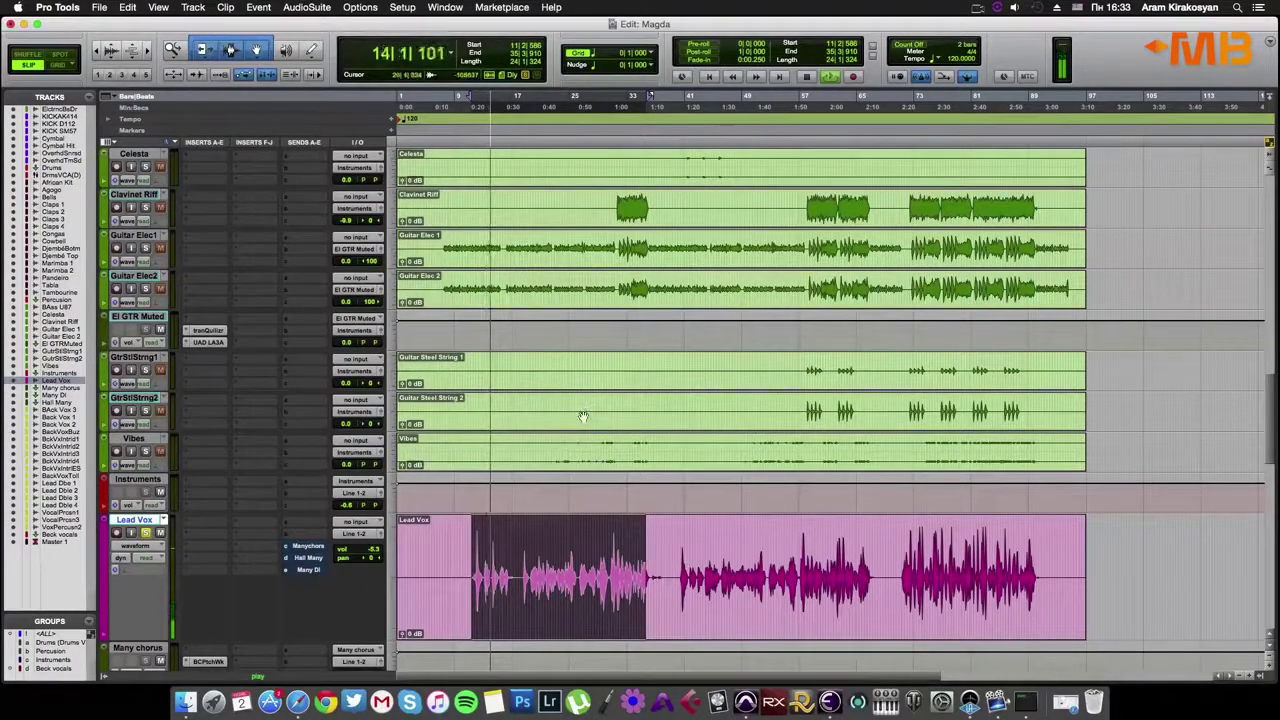
key(space)
Insert the Softube Tube-Tech CL 1B mono compressor in the first slot of Lead Vox and place its window mid-screen
click(199, 535)
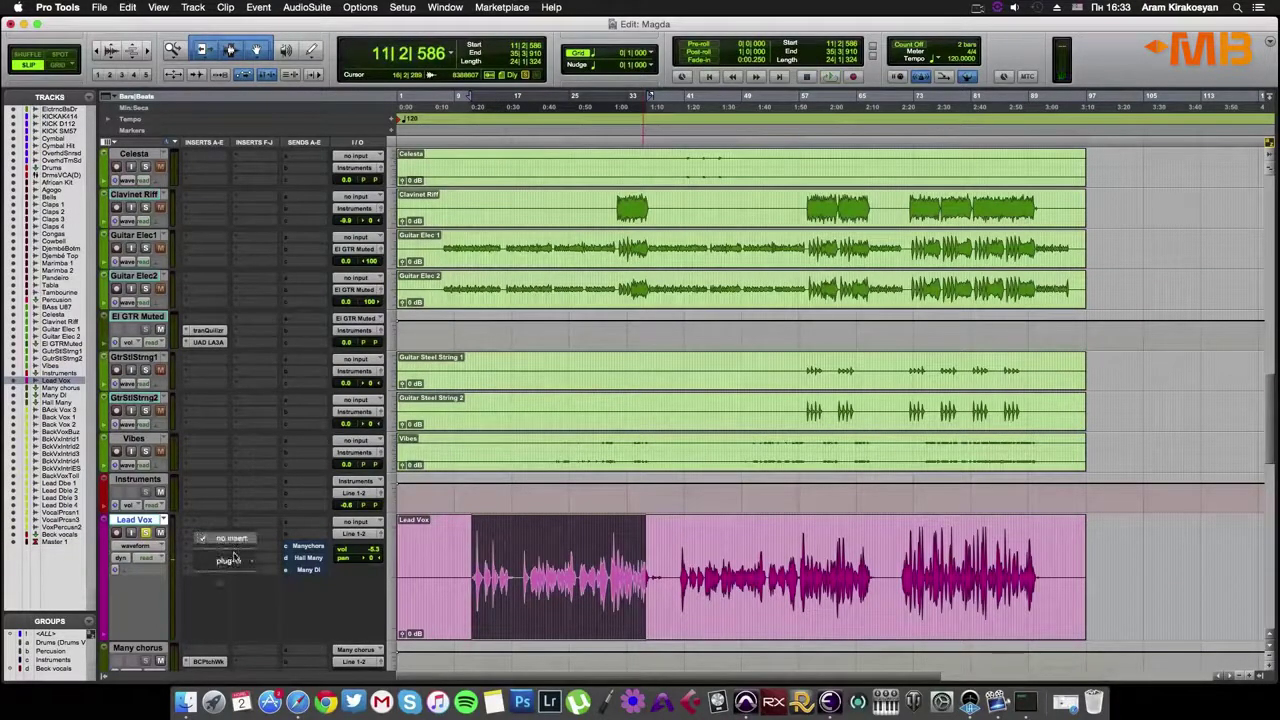
mouse_move(232, 558)
mouse_move(300, 585)
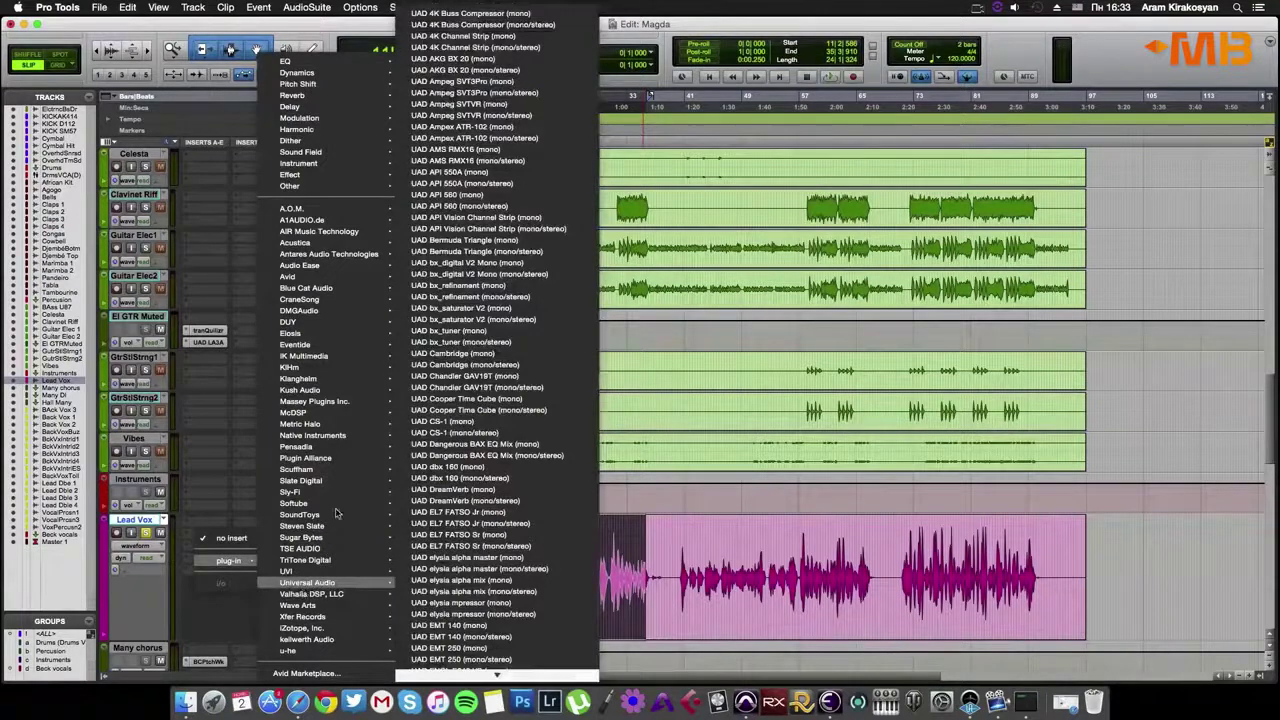
mouse_move(340, 504)
click(490, 555)
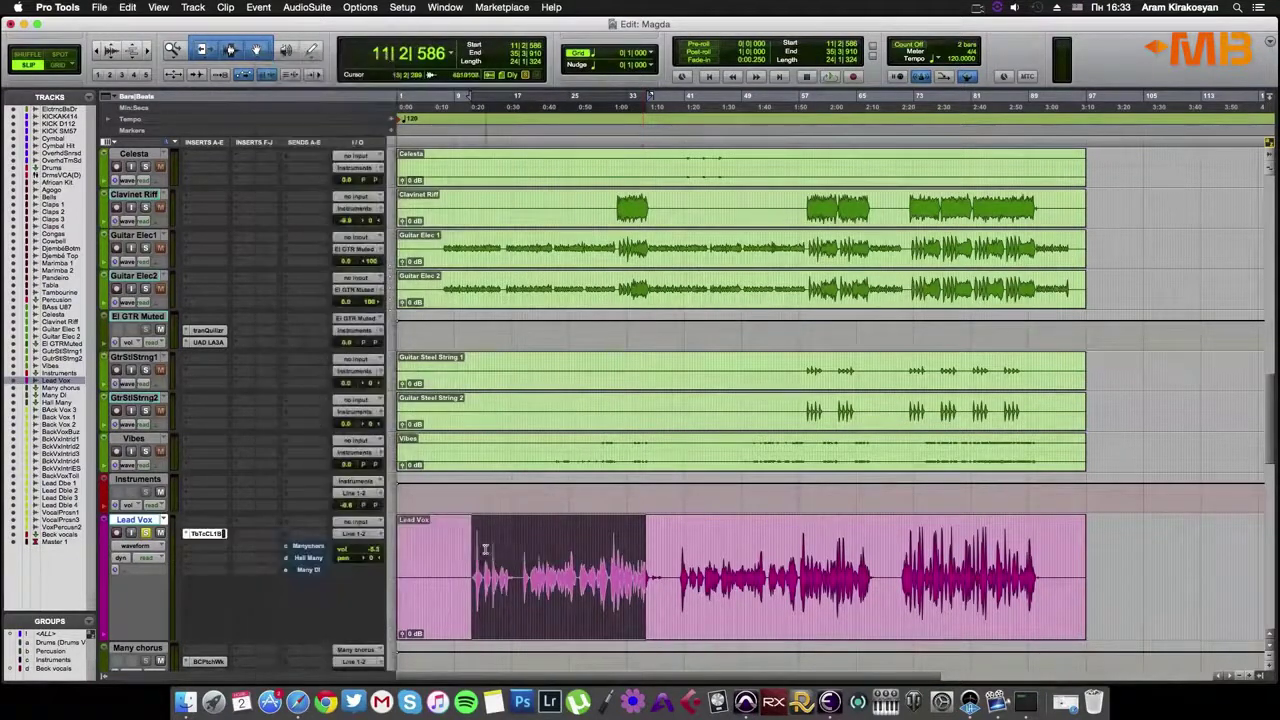
drag(880, 92, 592, 329)
Slow the attack on the Tube-Tech CL 1B and set its release to 3.5
drag(463, 533, 470, 521)
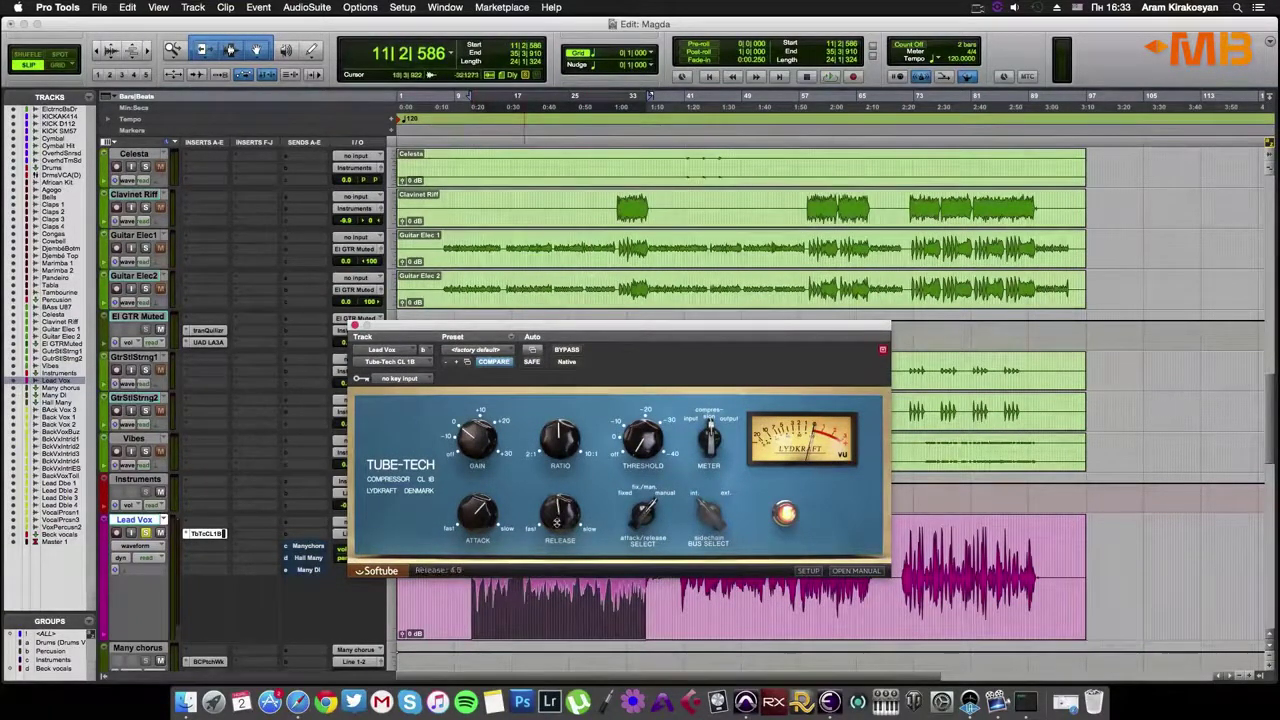
drag(547, 512, 545, 527)
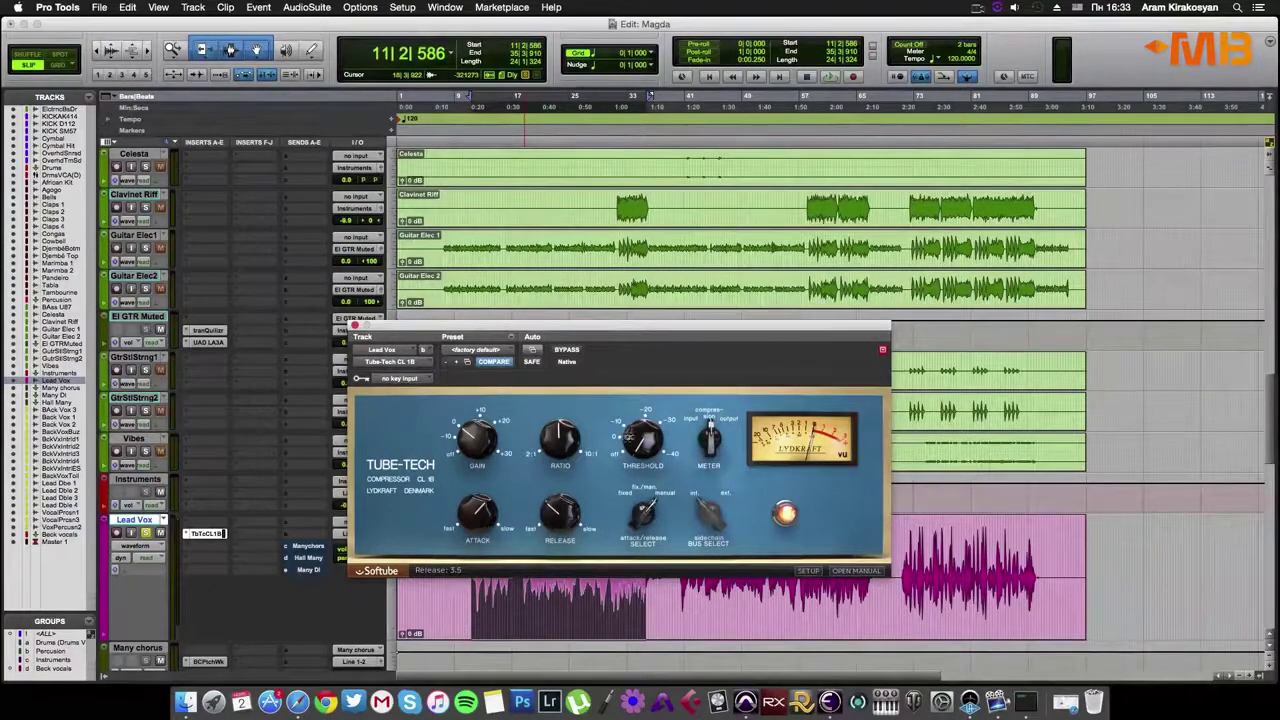
With the vocal playing, set the compressor's threshold to -11.2 dB and its gain to 4.0 dB
mouse_move(627, 437)
mouse_down()
mouse_move(647, 412)
mouse_move(643, 442)
mouse_up()
key(space)
key(XF86AudioRaiseVolume)
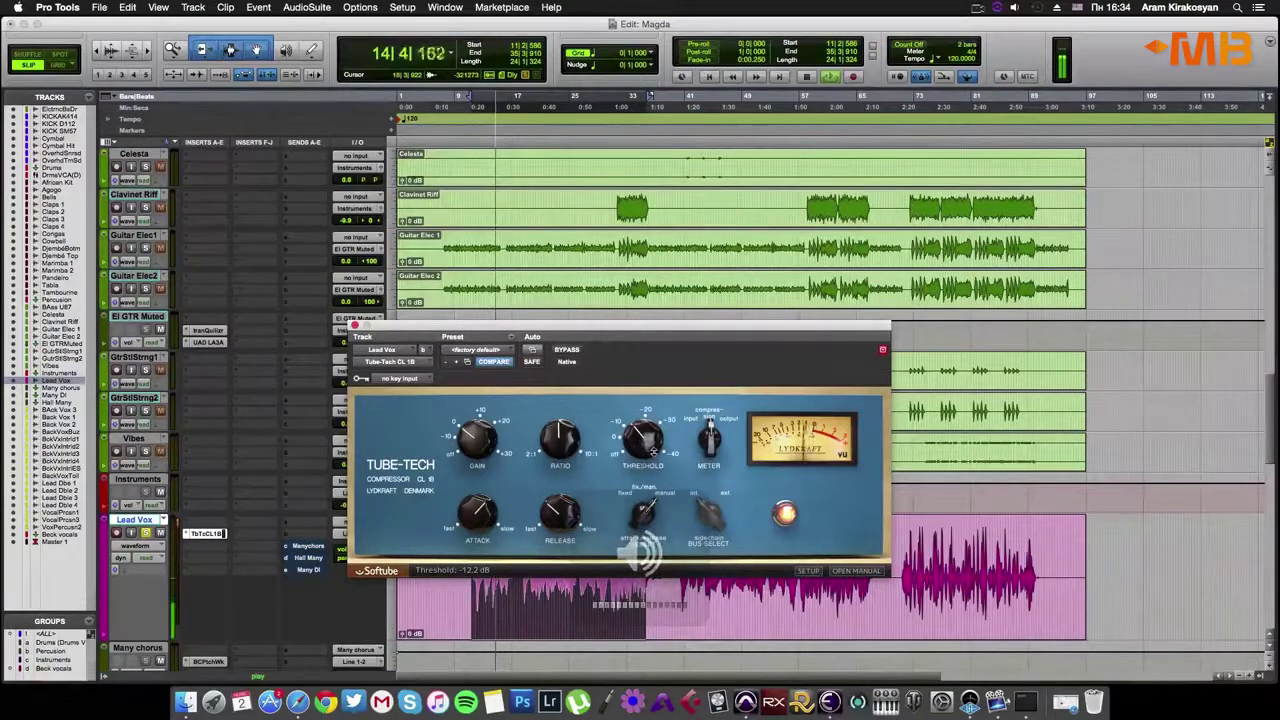
drag(643, 445, 643, 447)
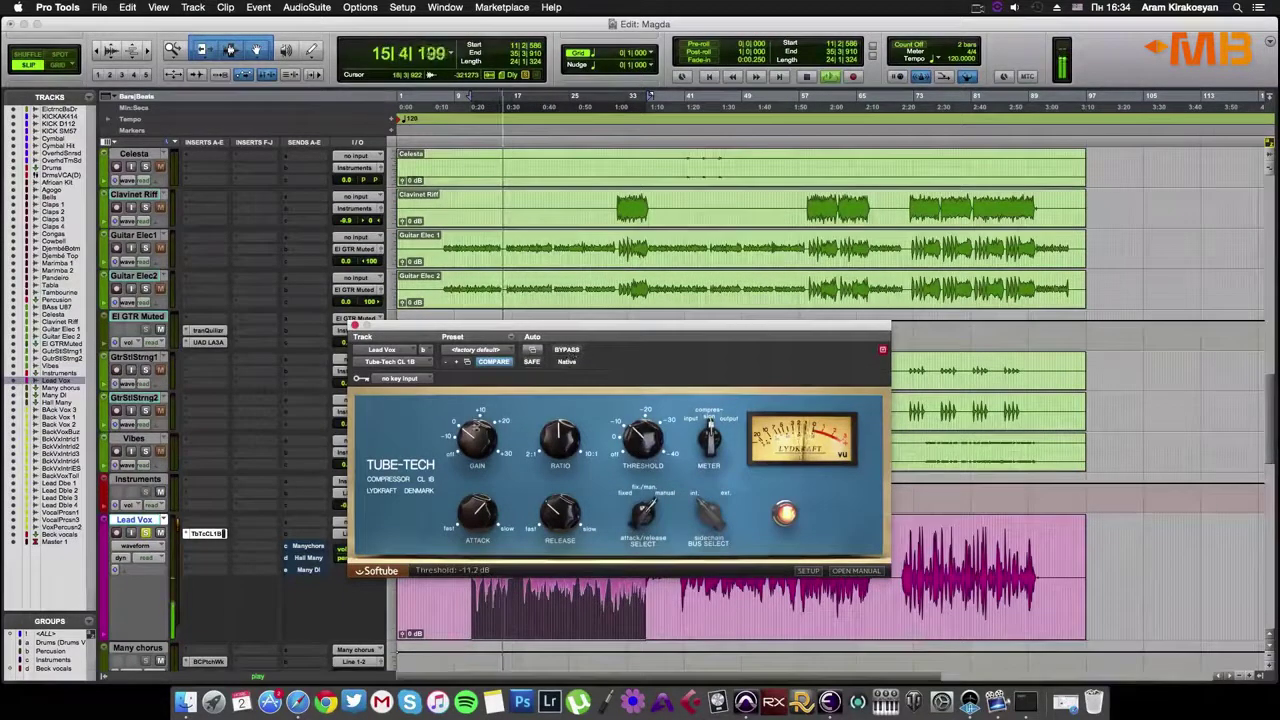
drag(480, 419, 477, 432)
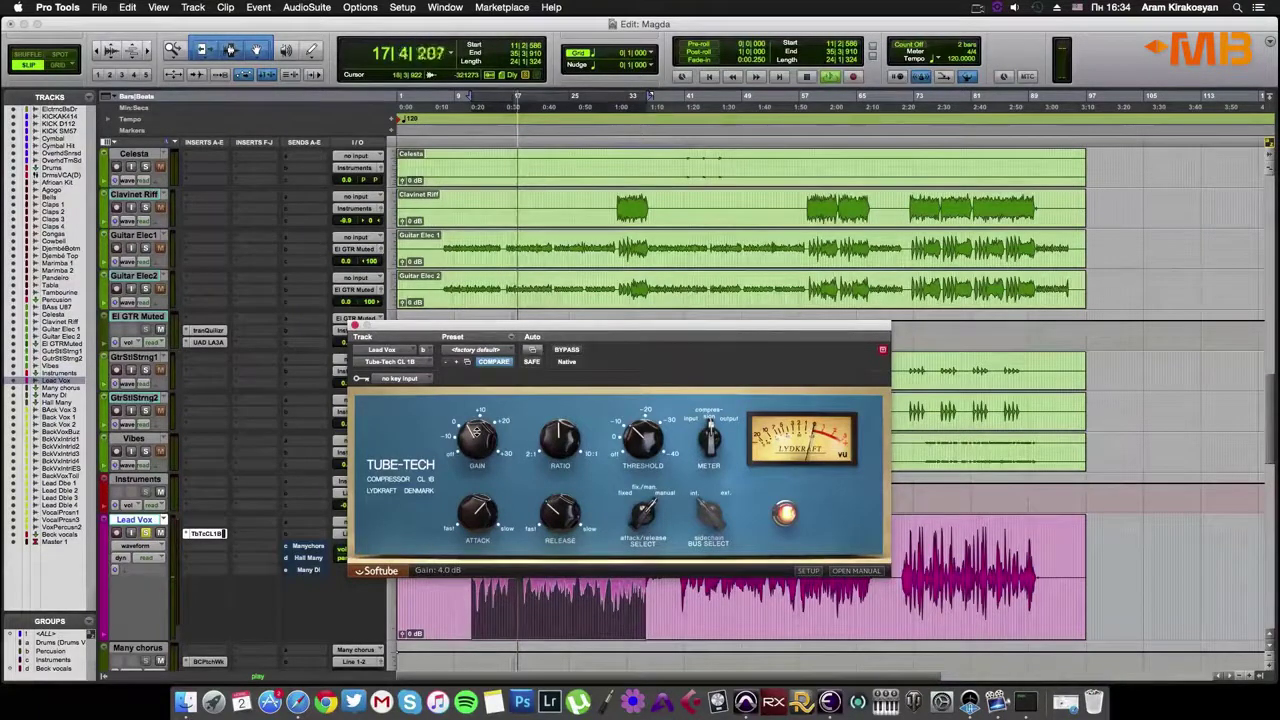
Compare the vocal with the compressor bypassed and active, and stop playback
click(567, 352)
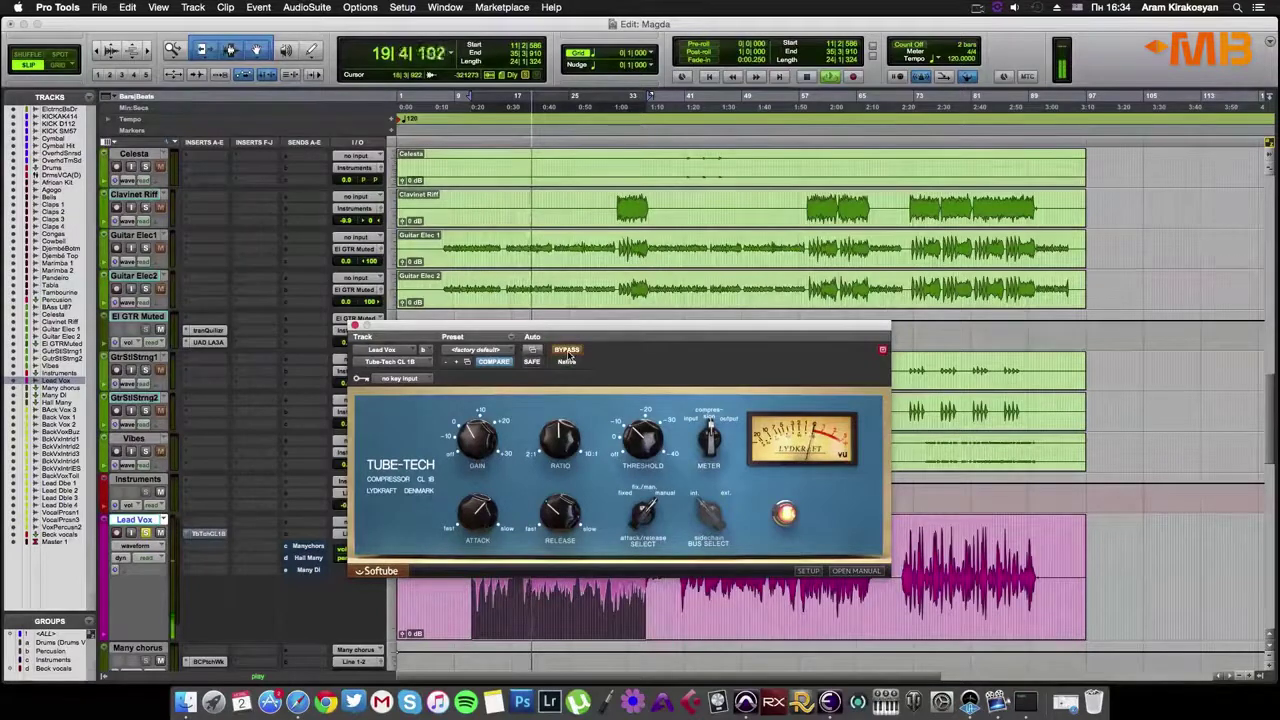
click(567, 352)
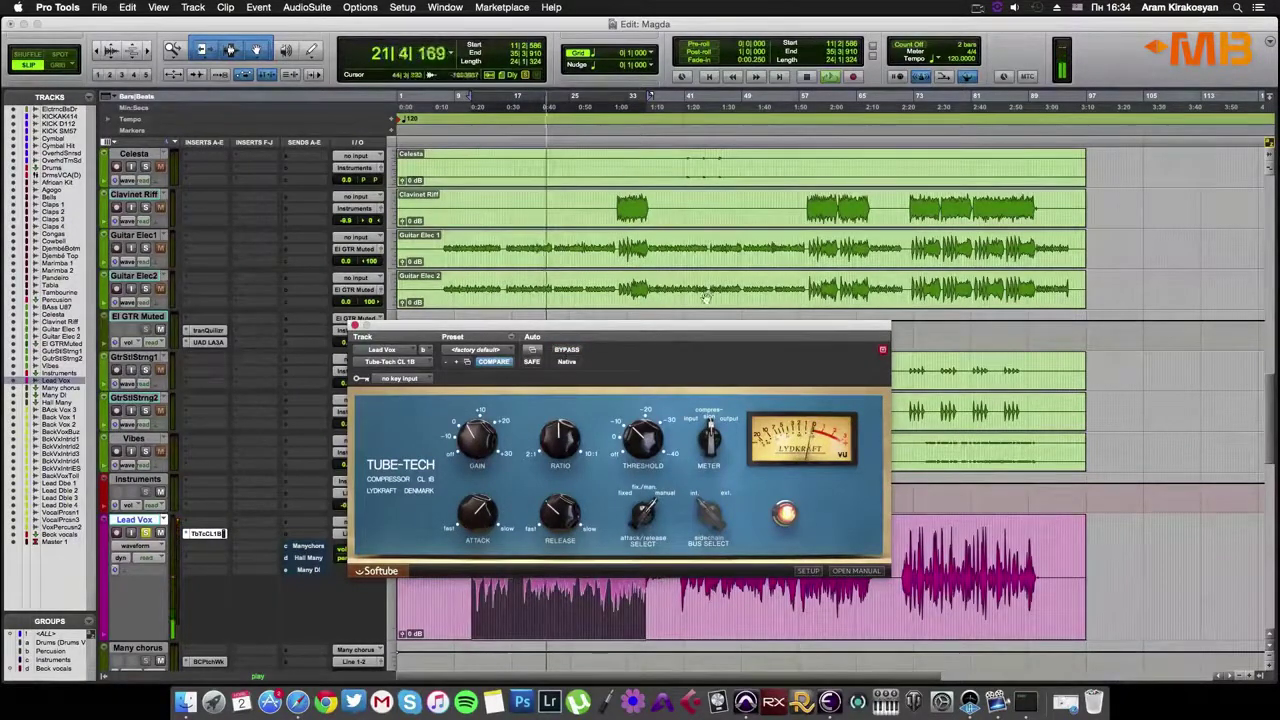
key(space)
Insert the Softube Summit Audio EQF-100 equalizer after the compressor on Lead Vox and place both plug-in windows clear of each other
drag(690, 326, 1011, 101)
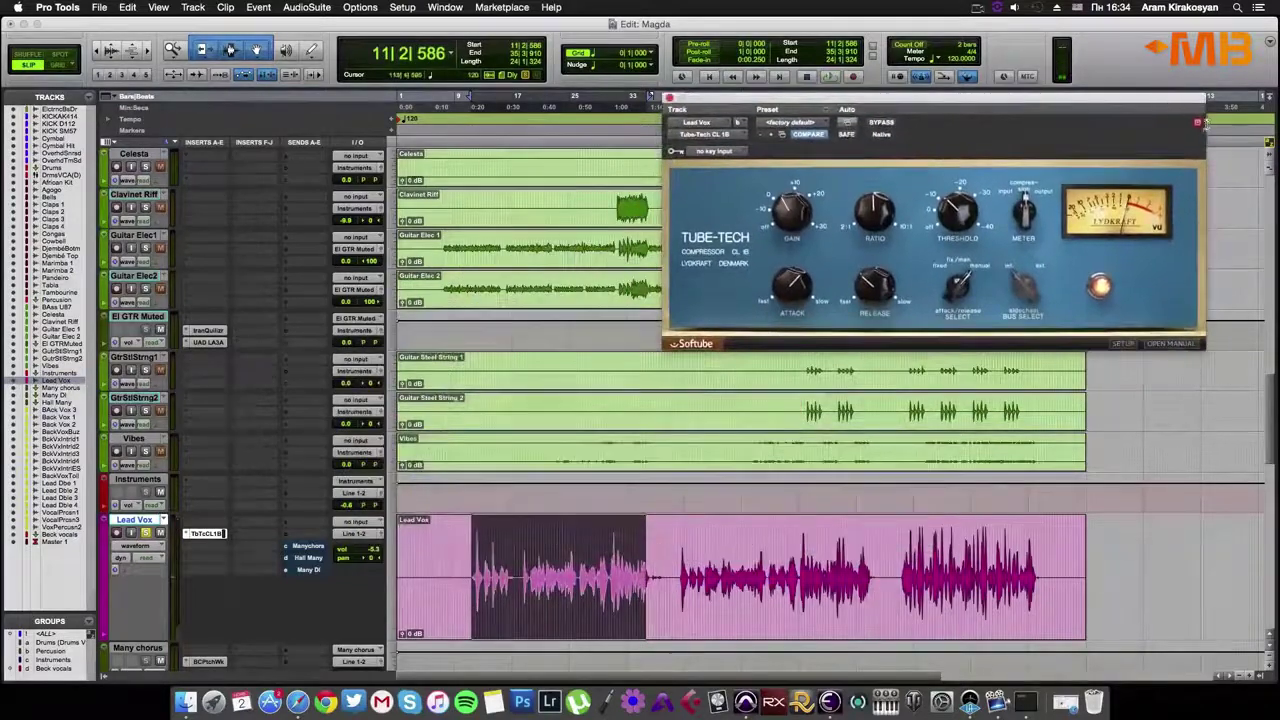
click(205, 547)
mouse_move(240, 572)
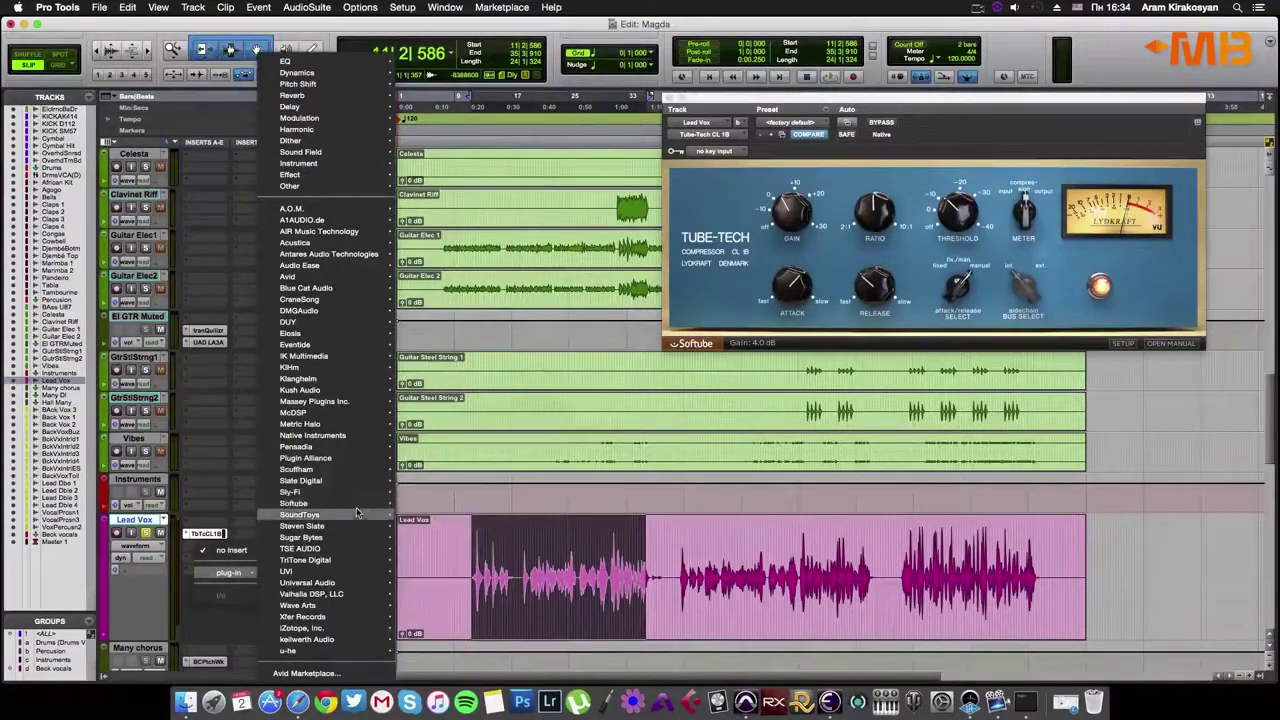
mouse_move(362, 503)
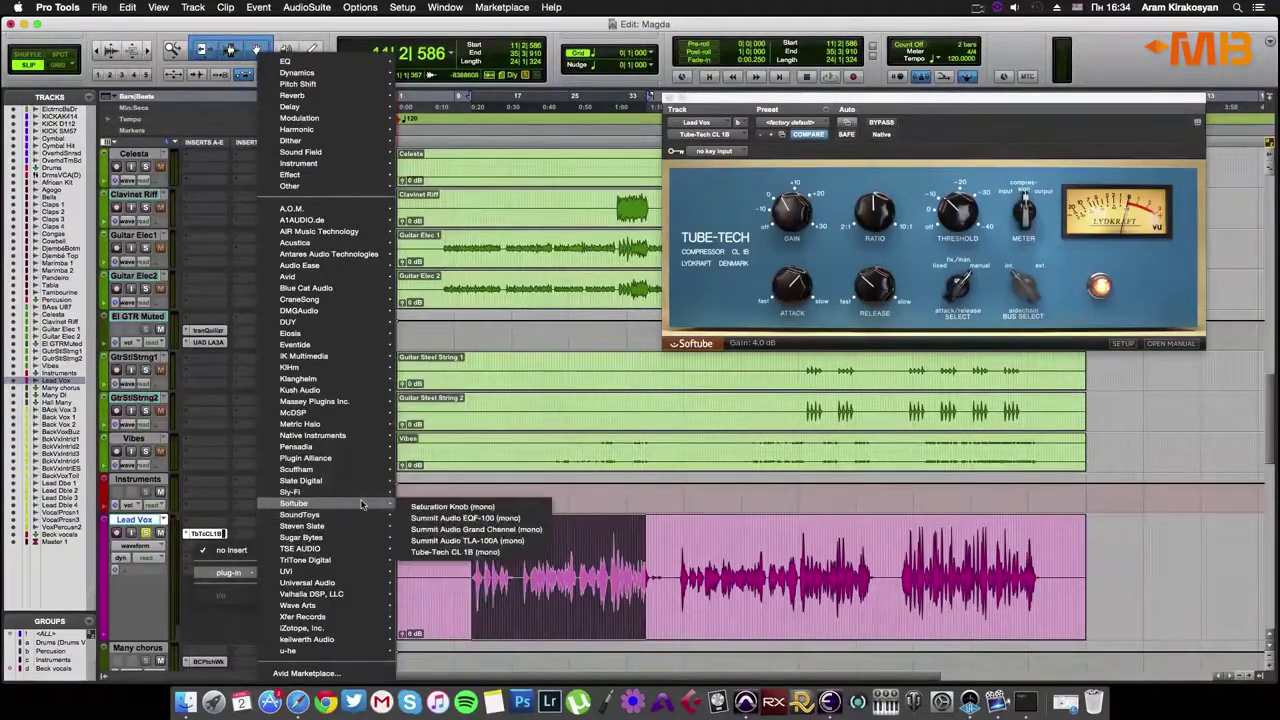
click(533, 521)
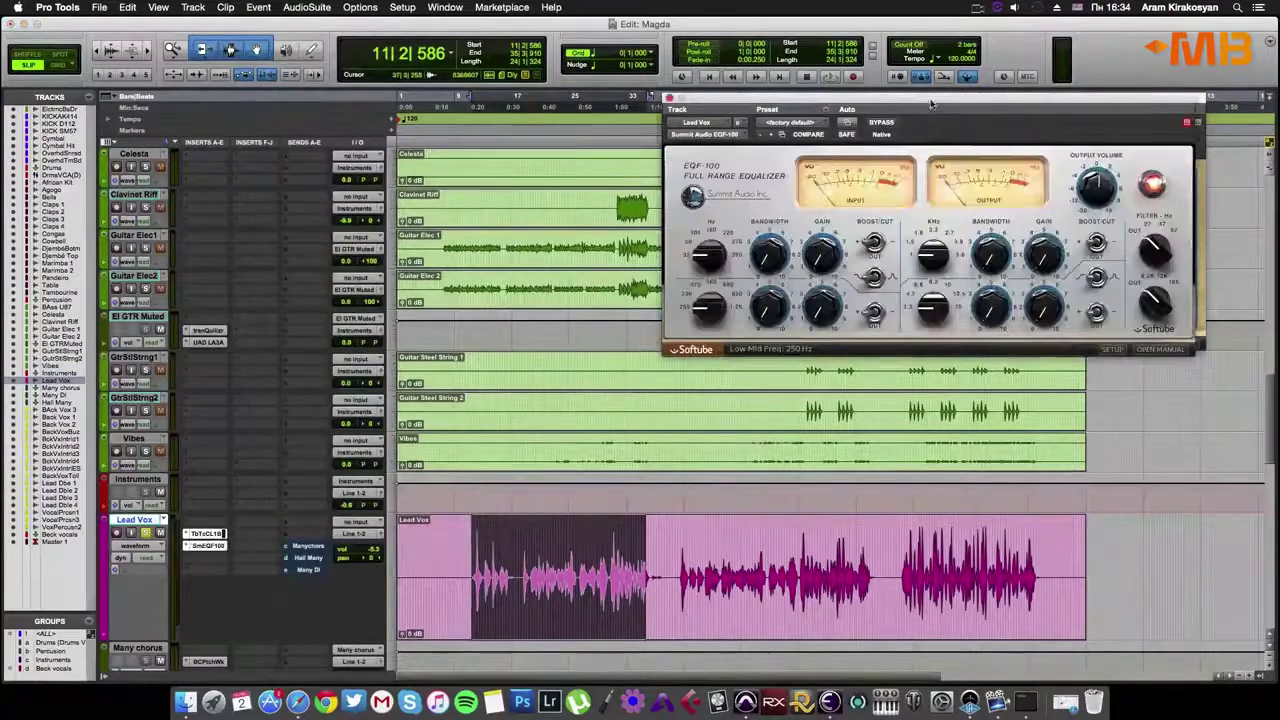
drag(925, 92, 843, 386)
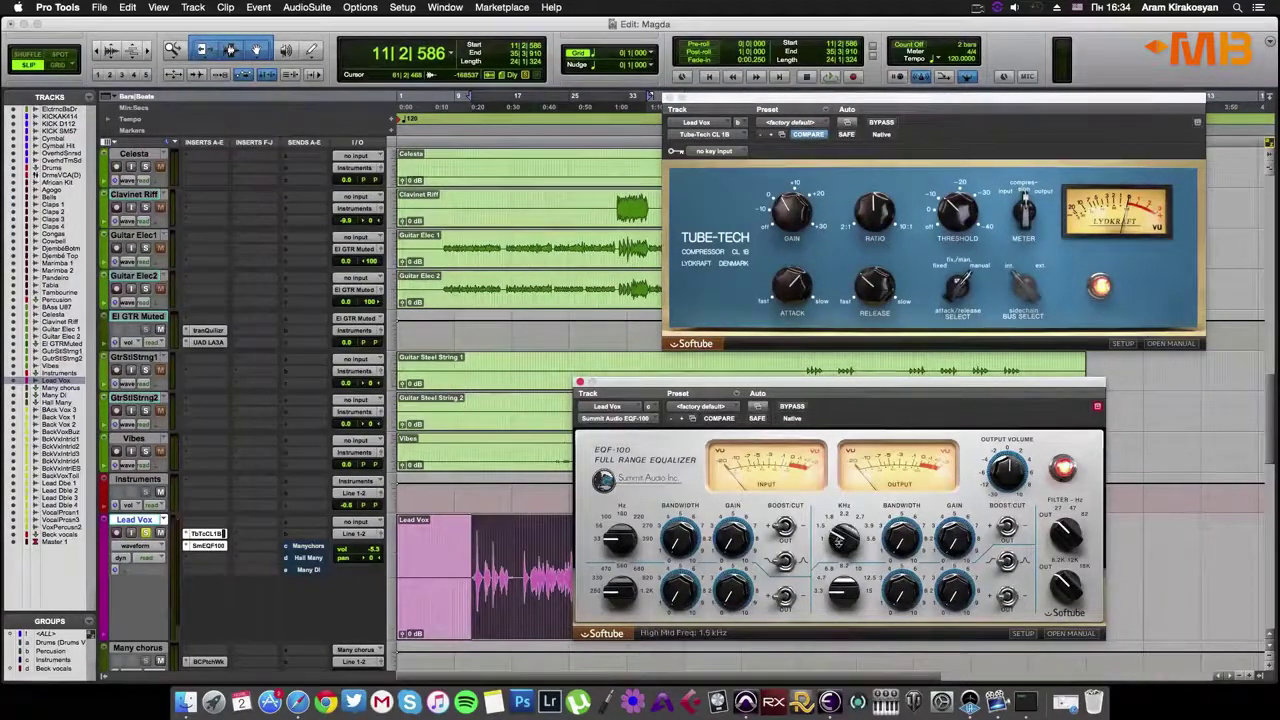
Adjust the EQF-100's high-mid frequency and set the high-mid gain to 3.6 while auditioning the vocal
drag(838, 540, 847, 536)
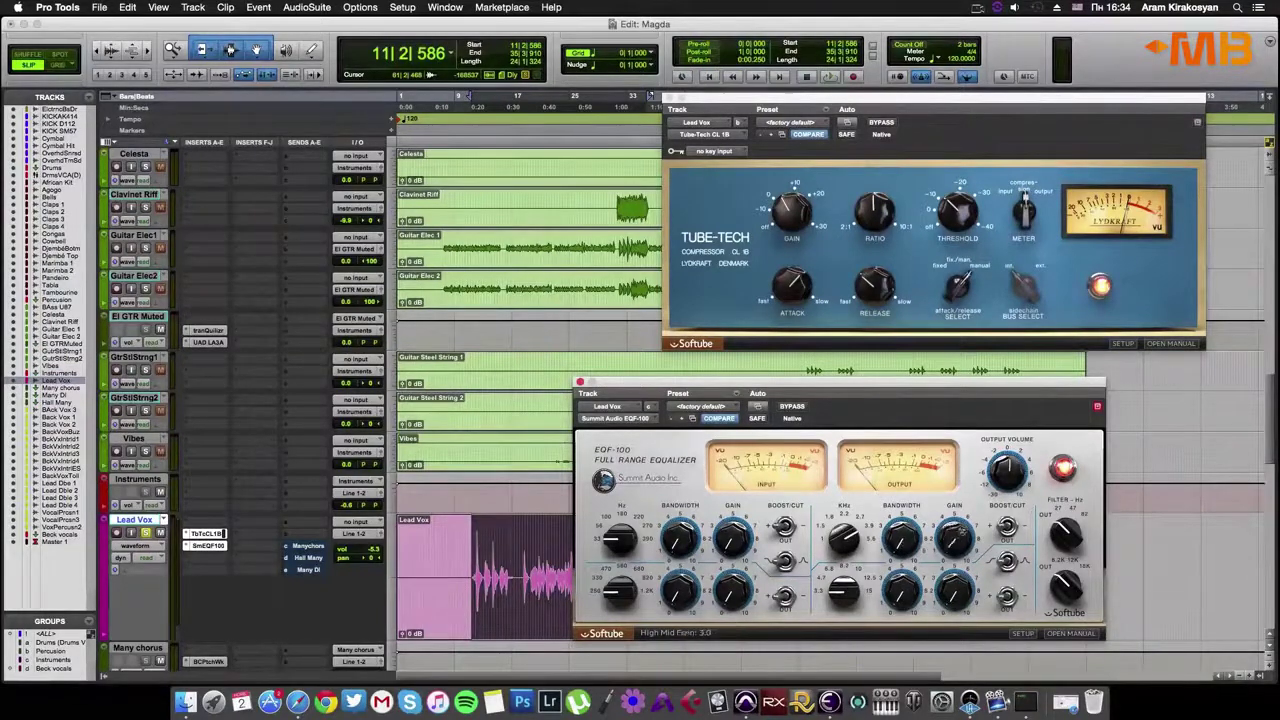
key(space)
drag(966, 547, 961, 552)
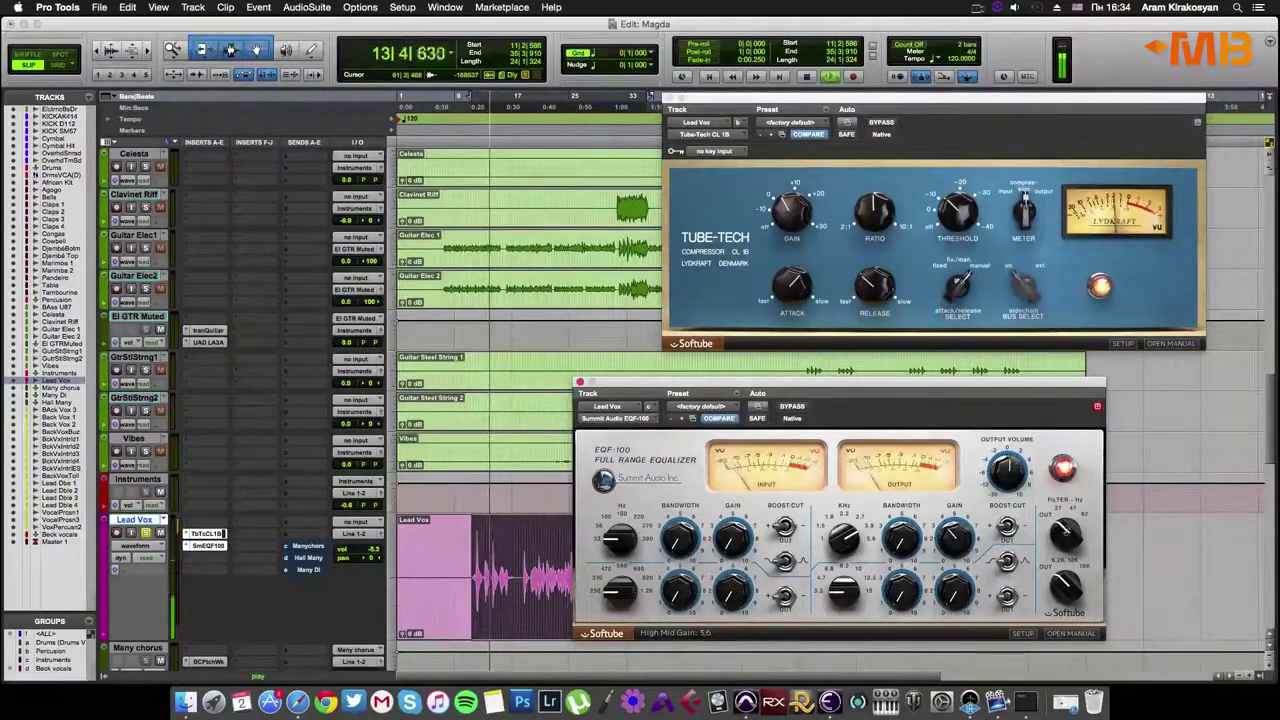
key(space)
Set the EQF-100's low cut to 82 Hz and its high gain to 4.7 during playback
drag(1069, 537, 1087, 513)
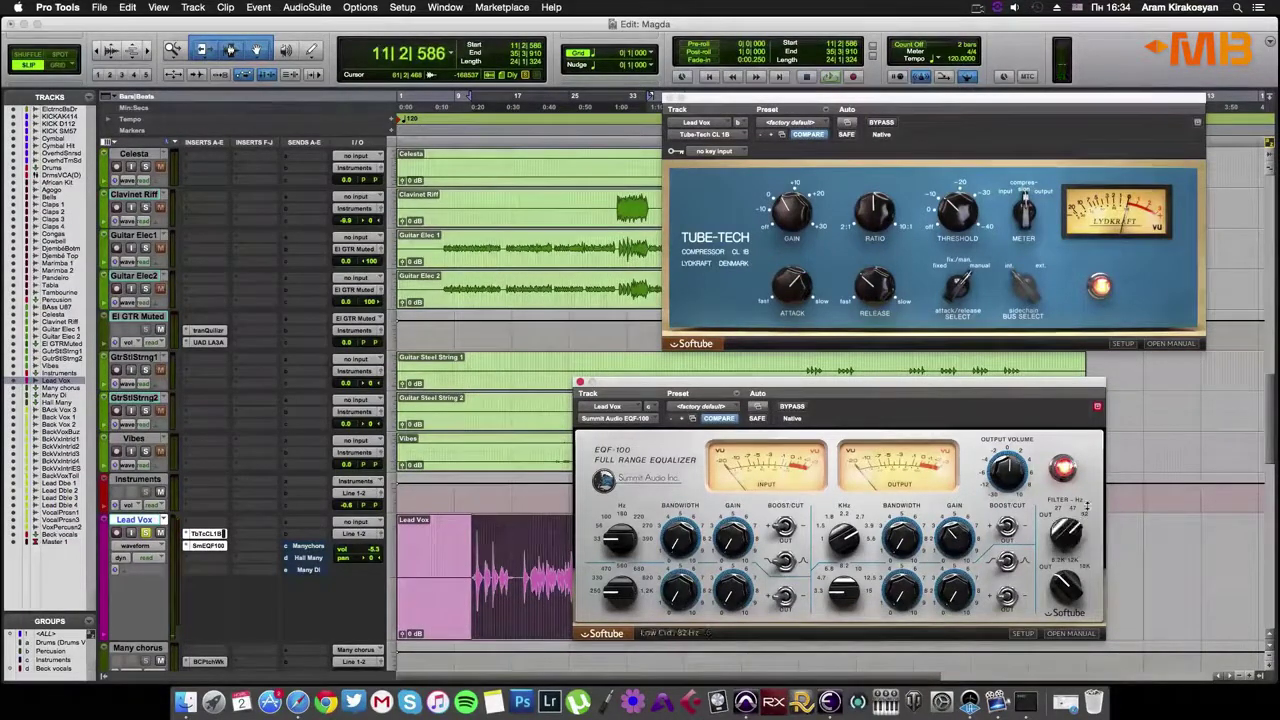
key(space)
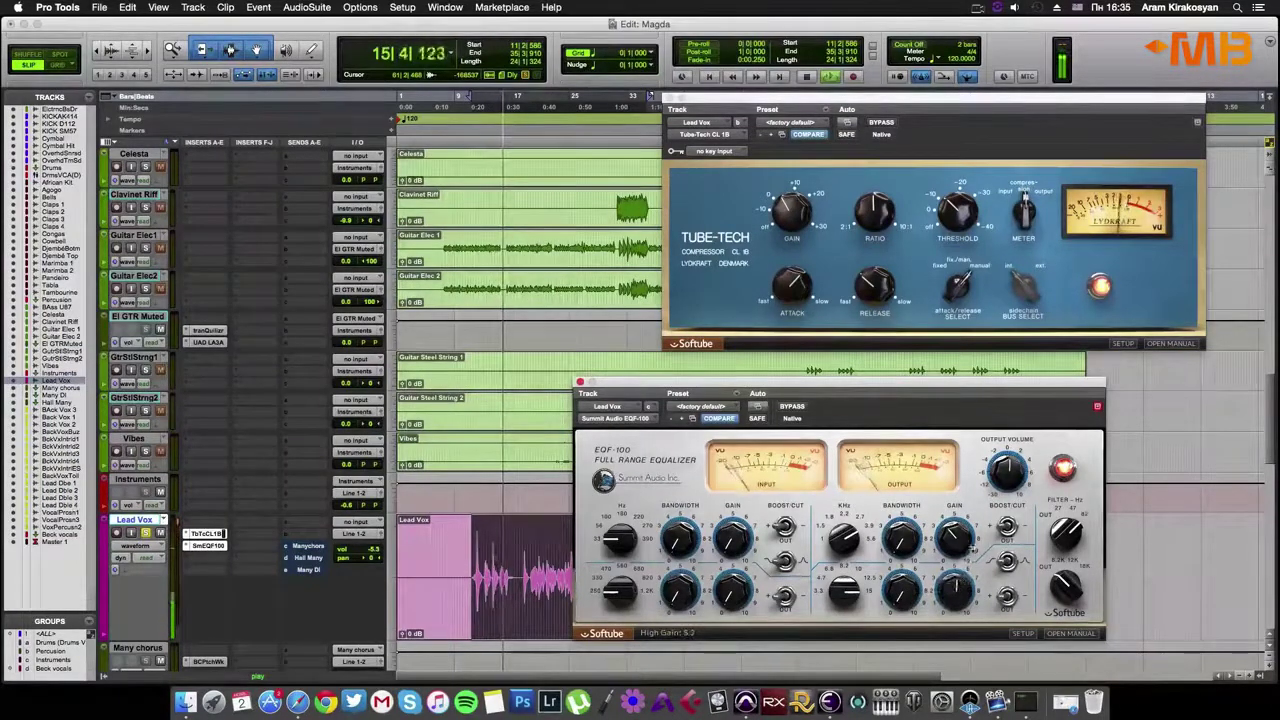
drag(972, 548, 954, 593)
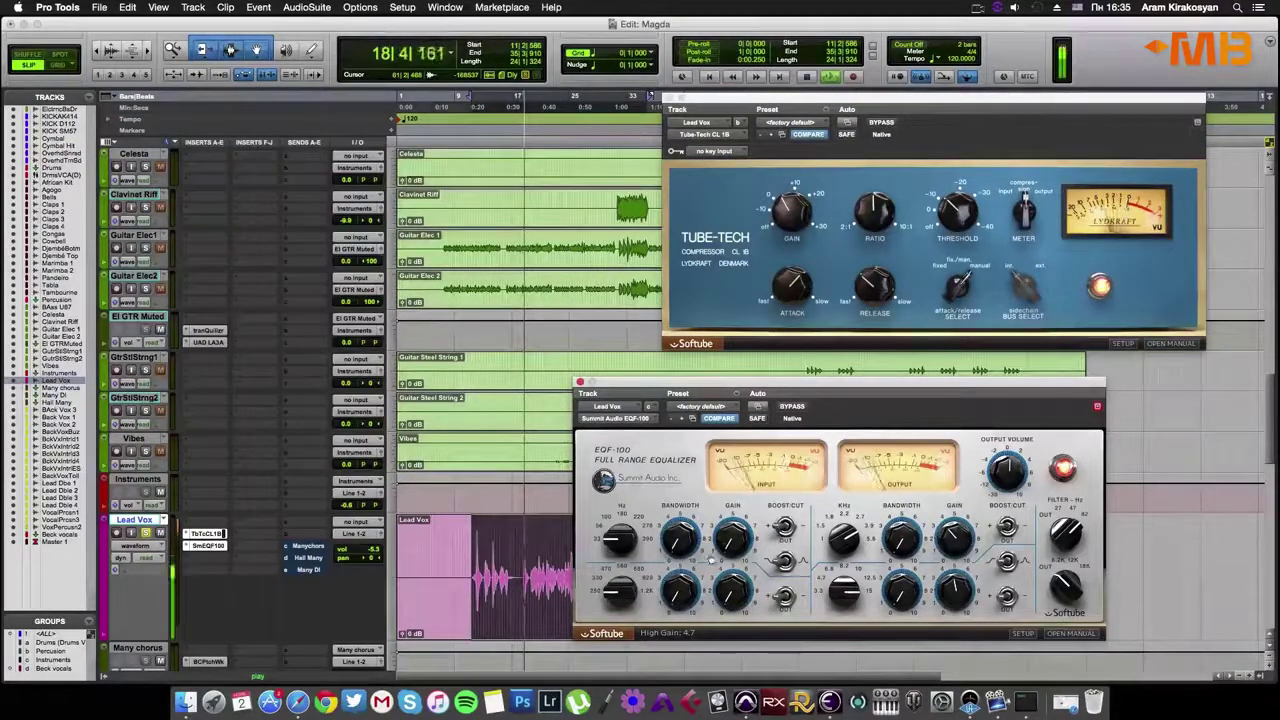
Adjust the EQF-100's low-band frequency, set the low gain to 3.2, and compare the equalizer against bypass
drag(629, 542, 637, 521)
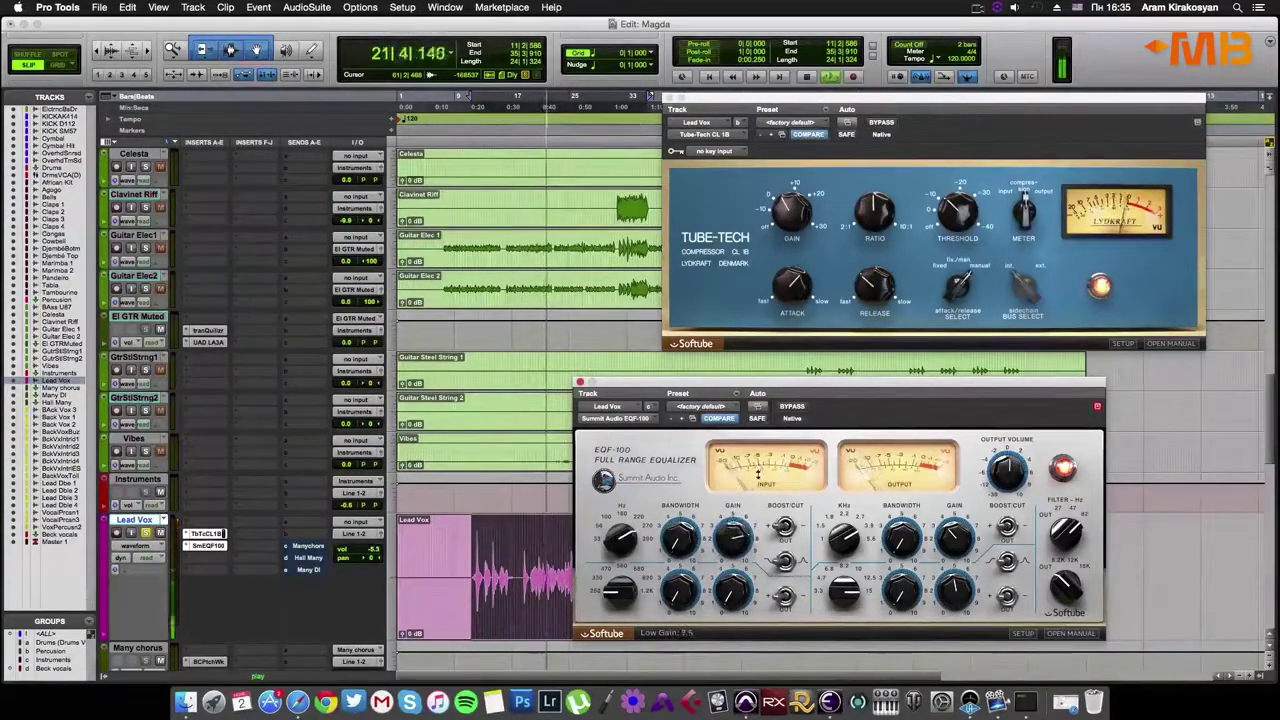
drag(732, 537, 731, 532)
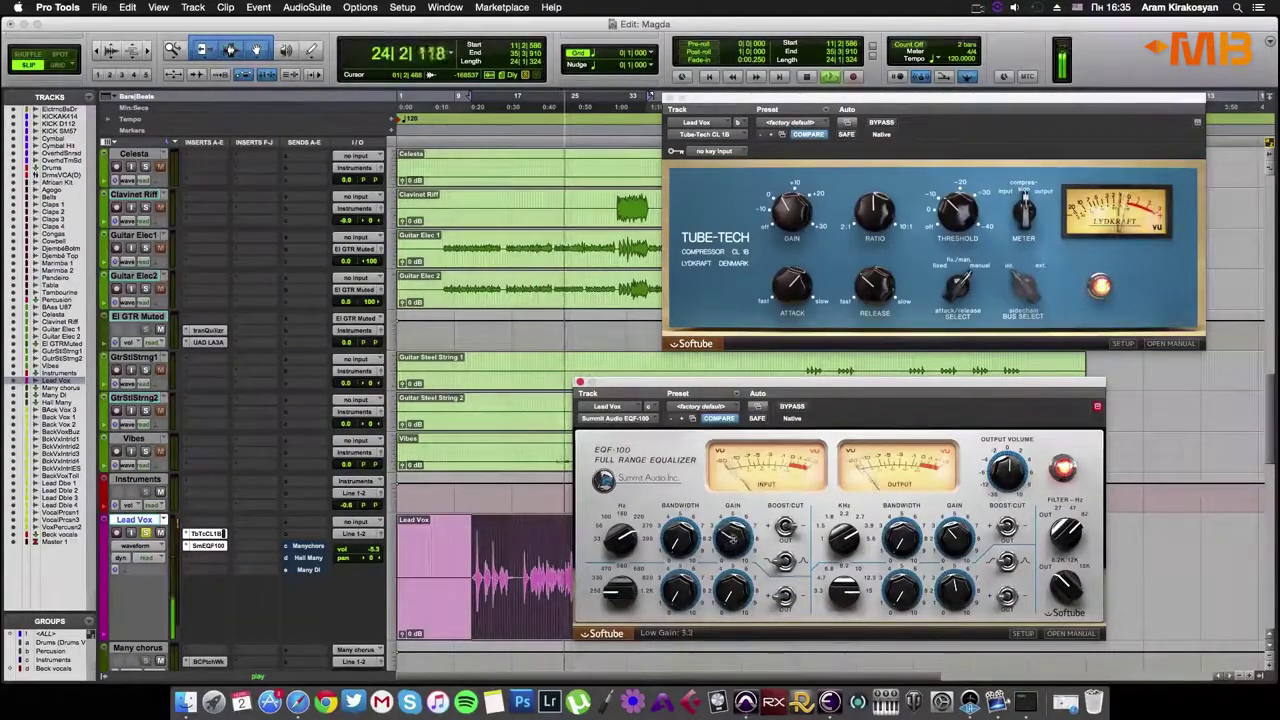
click(790, 406)
click(794, 406)
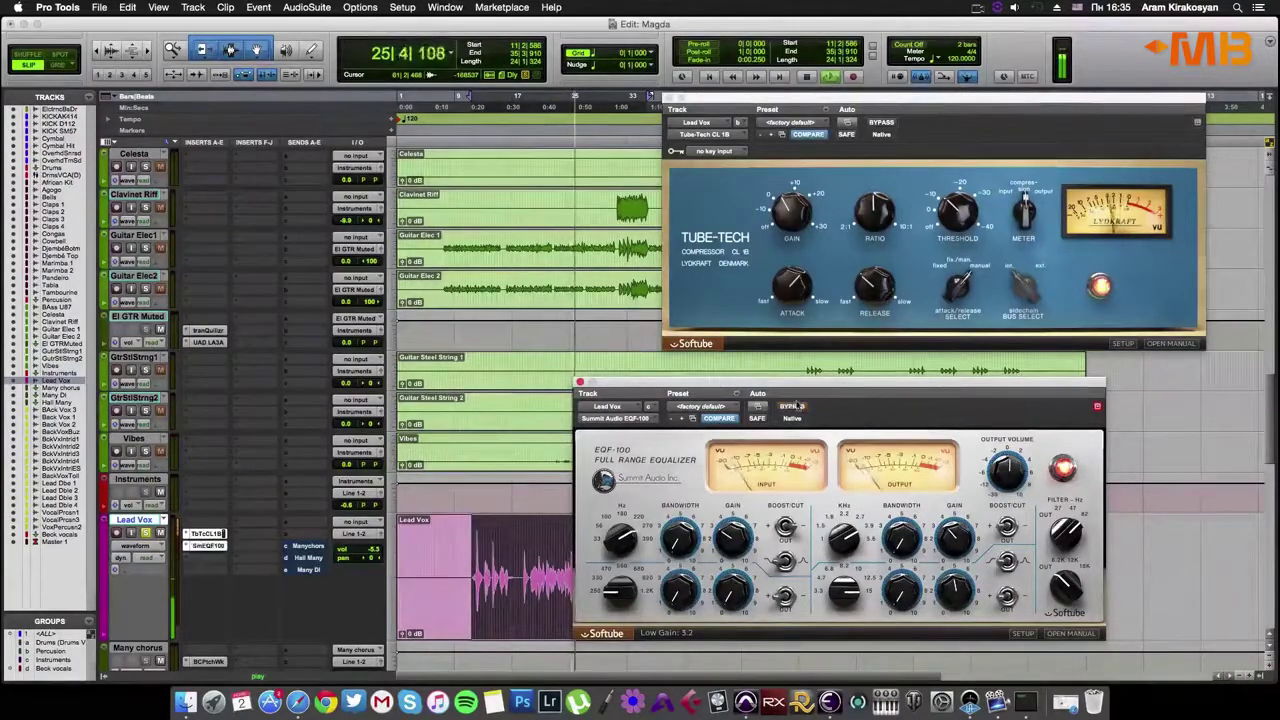
Stack the compressor window above the equalizer window to free the lower screen area, and stop playback
drag(1021, 399, 1105, 335)
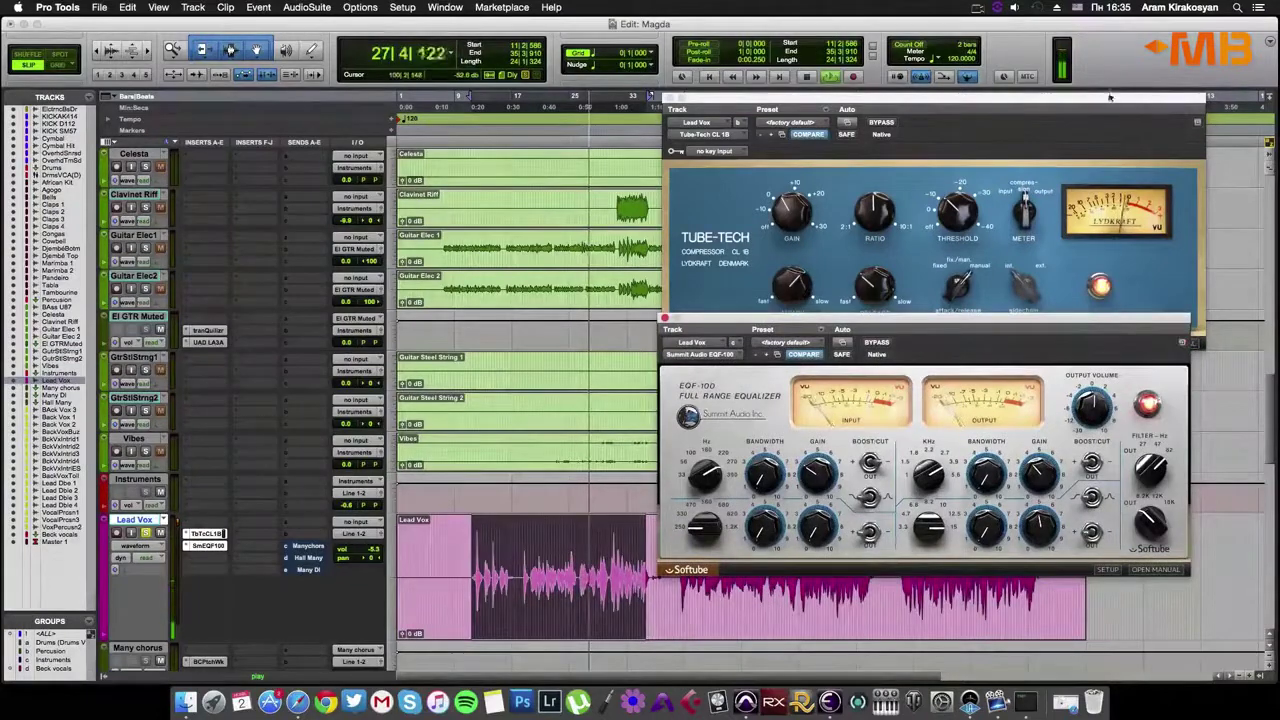
drag(1109, 97, 1117, 30)
drag(1034, 324, 1052, 291)
key(space)
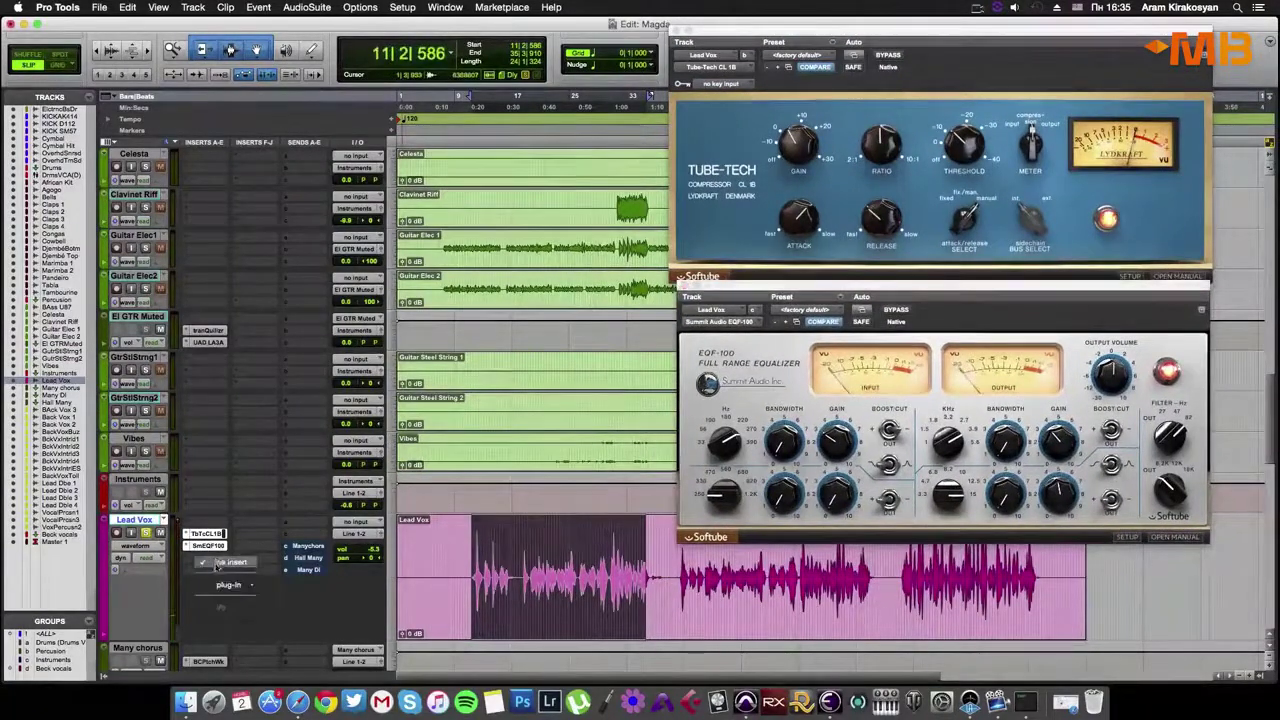
Insert a second Tube-Tech CL 1B after the equalizer on Lead Vox and place its window below the other plug-ins
click(210, 560)
mouse_move(228, 584)
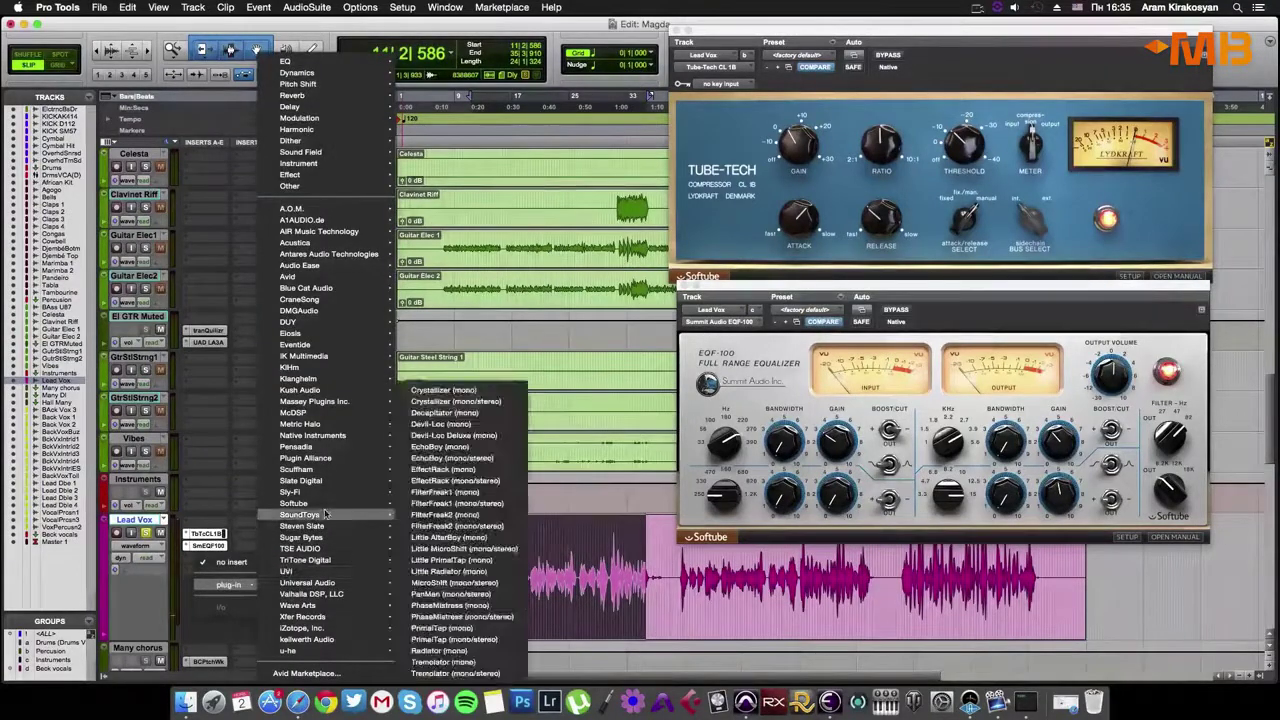
mouse_move(332, 504)
click(458, 554)
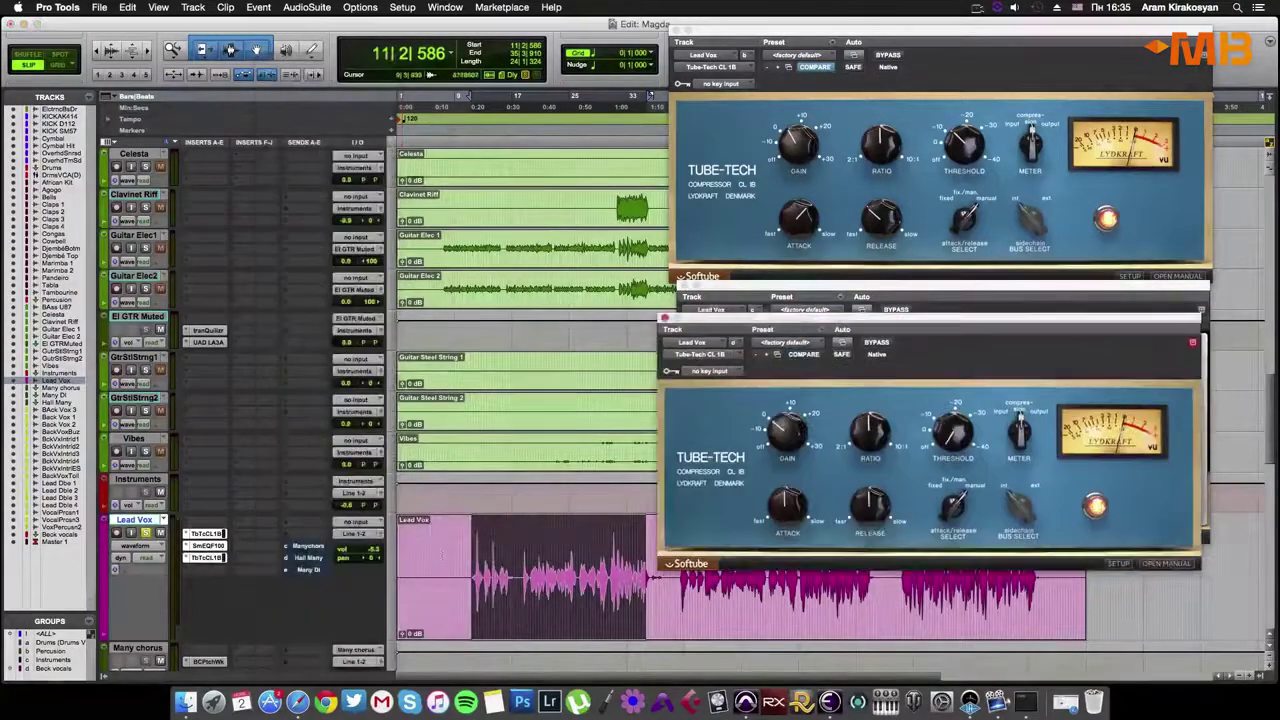
drag(890, 311, 890, 425)
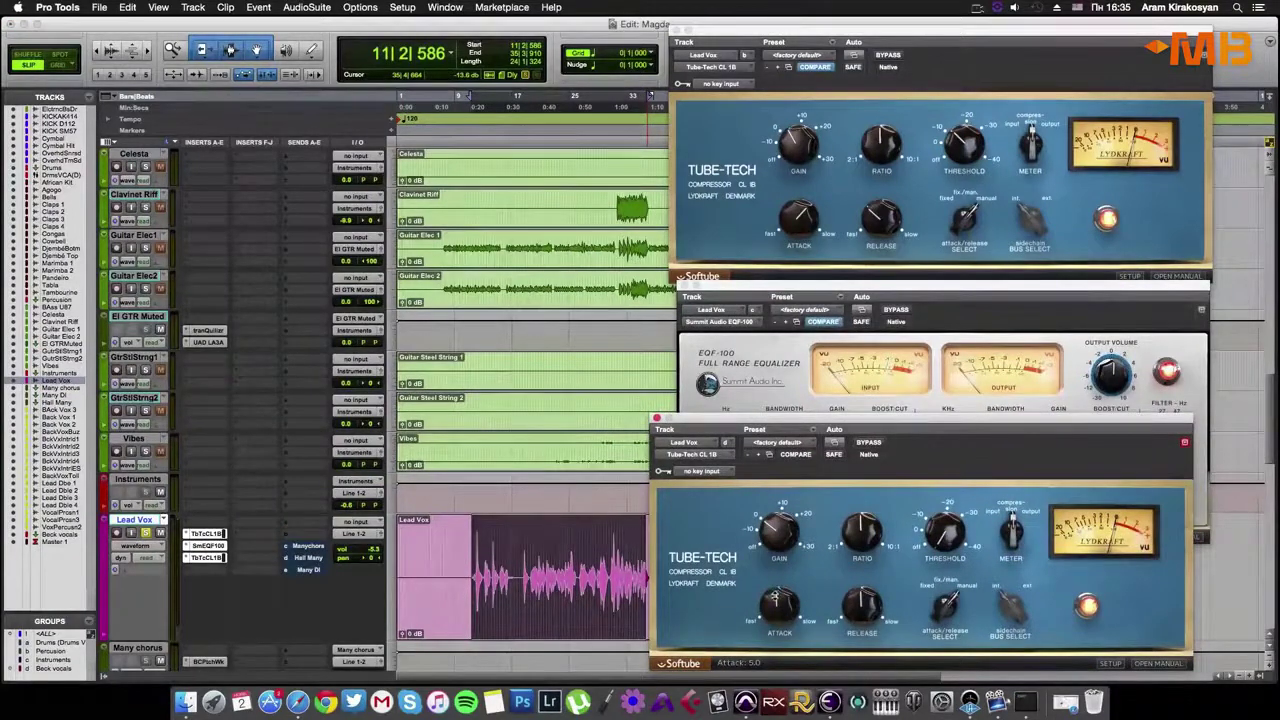
Shorten the attack and release times of the second Tube-Tech CL 1B
drag(773, 597, 773, 615)
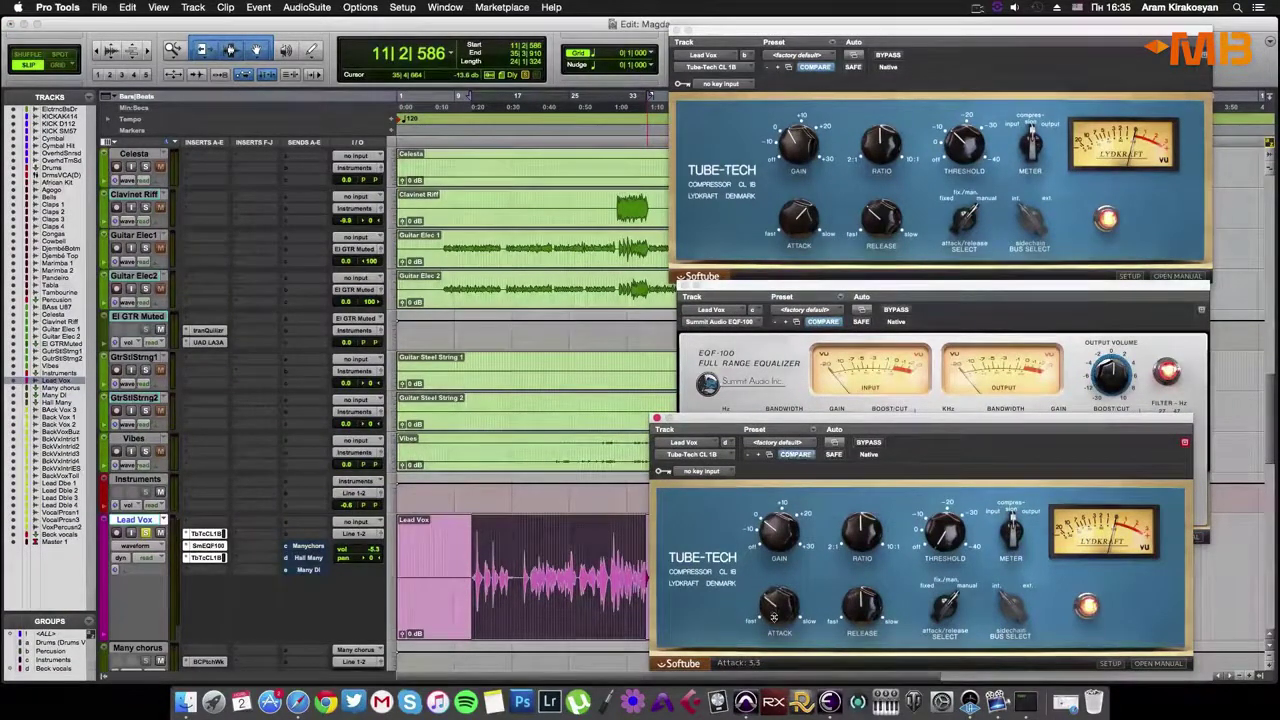
drag(870, 606, 862, 630)
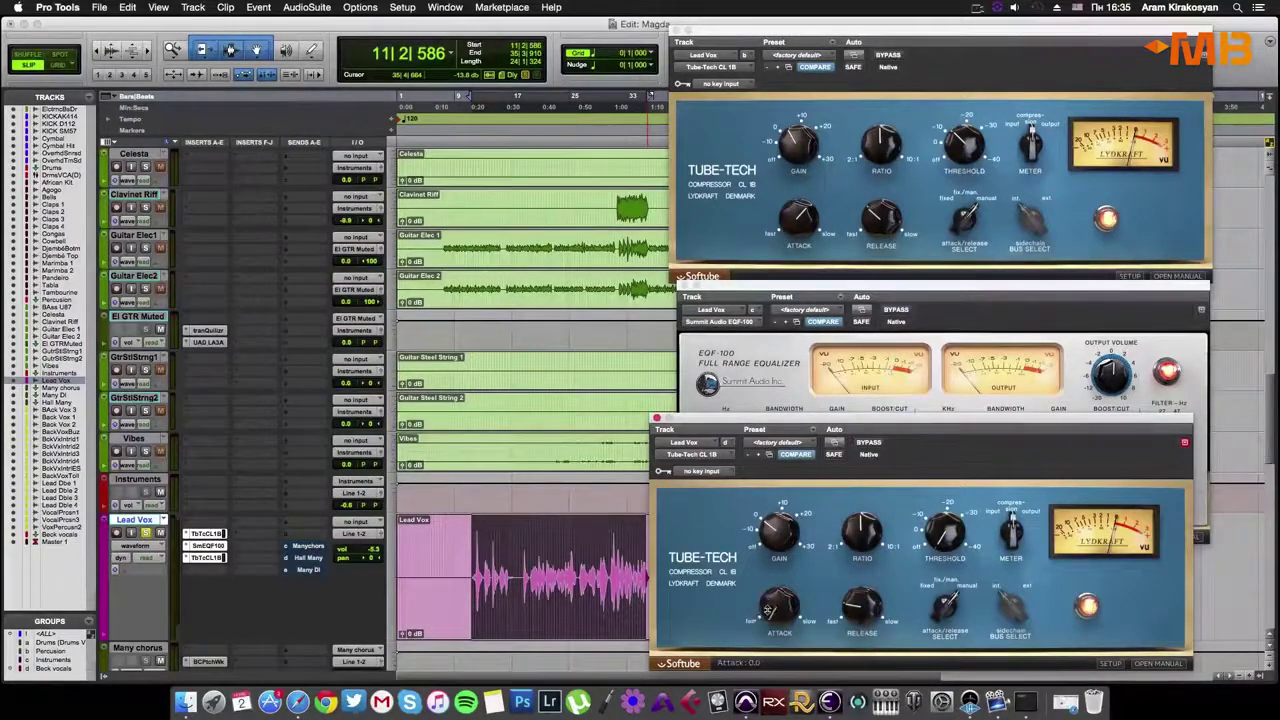
drag(783, 592, 777, 614)
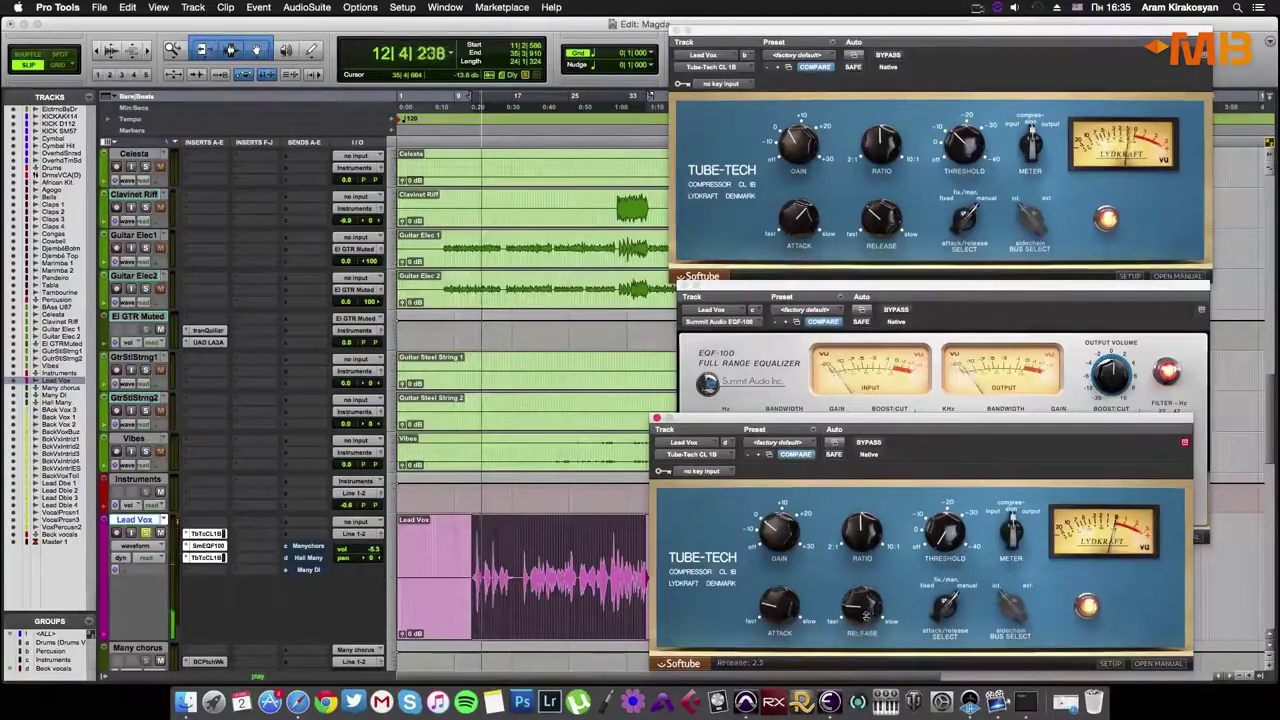
Lower the second compressor's threshold during playback and switch its attack/release select to fixed
drag(944, 528, 950, 541)
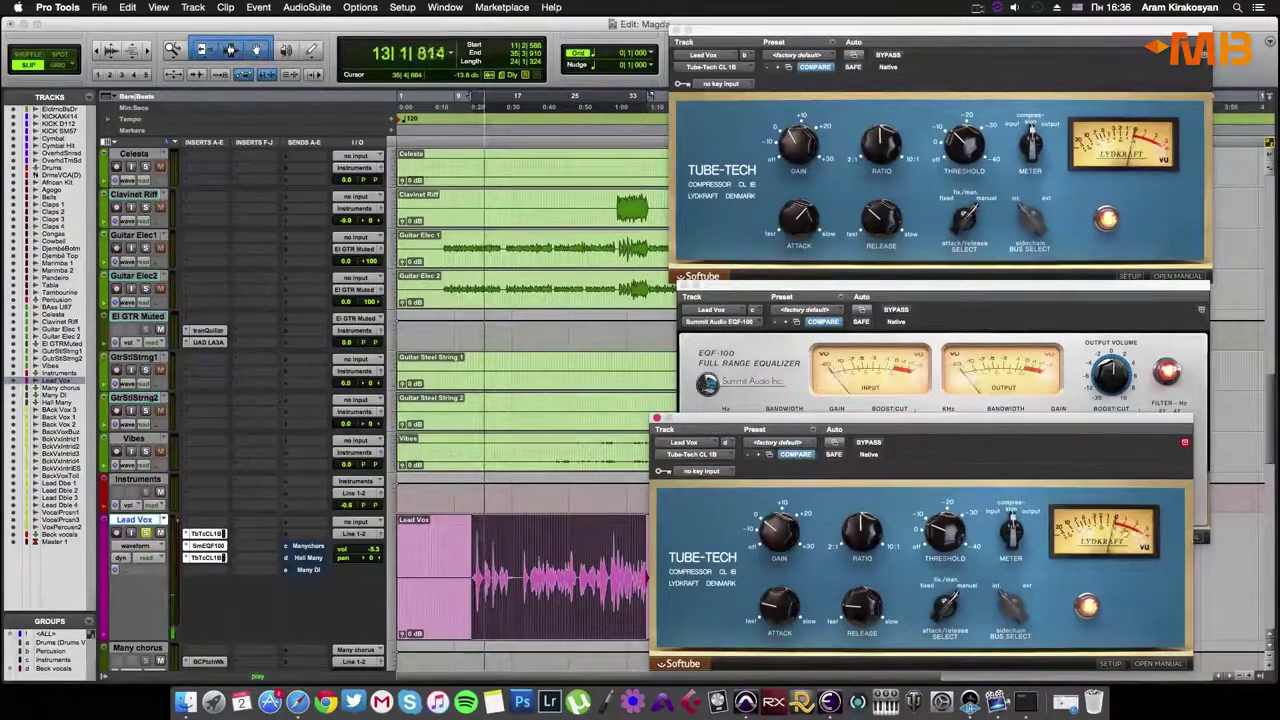
drag(943, 606, 935, 650)
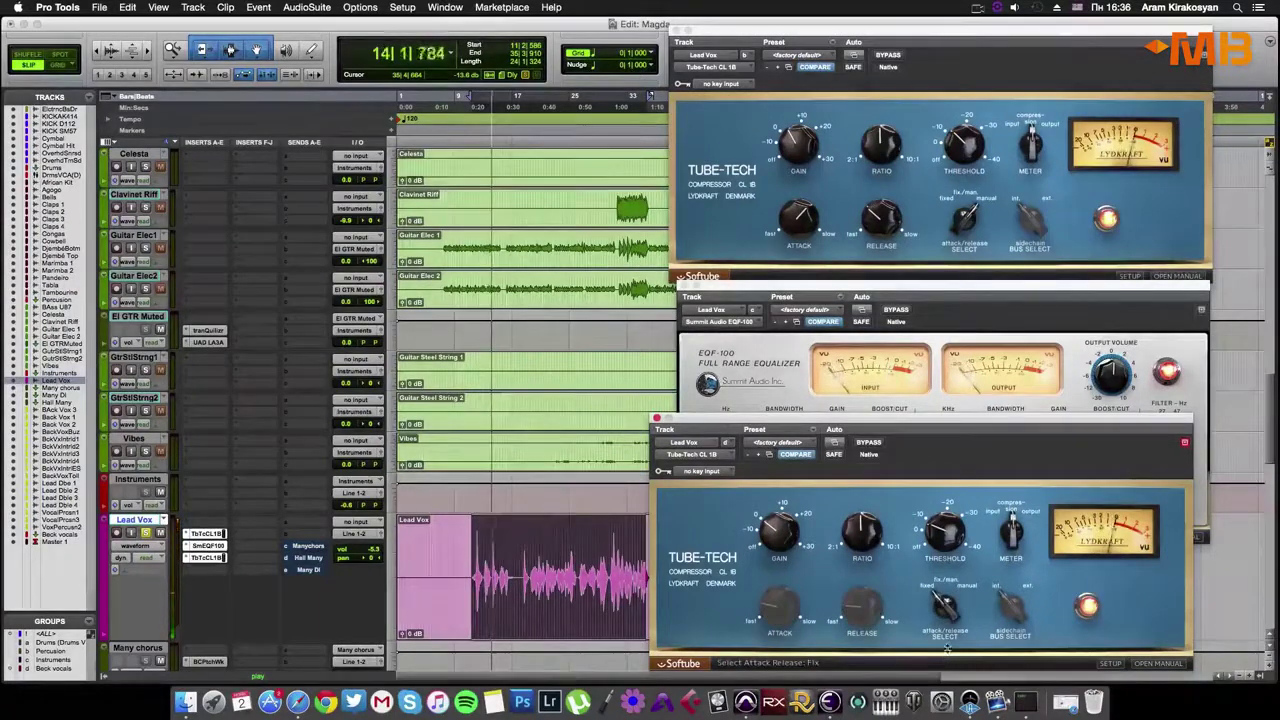
Set the second CL 1B's attack/release select to fix/man, and fine-tune its threshold and gain during playback
drag(948, 606, 946, 590)
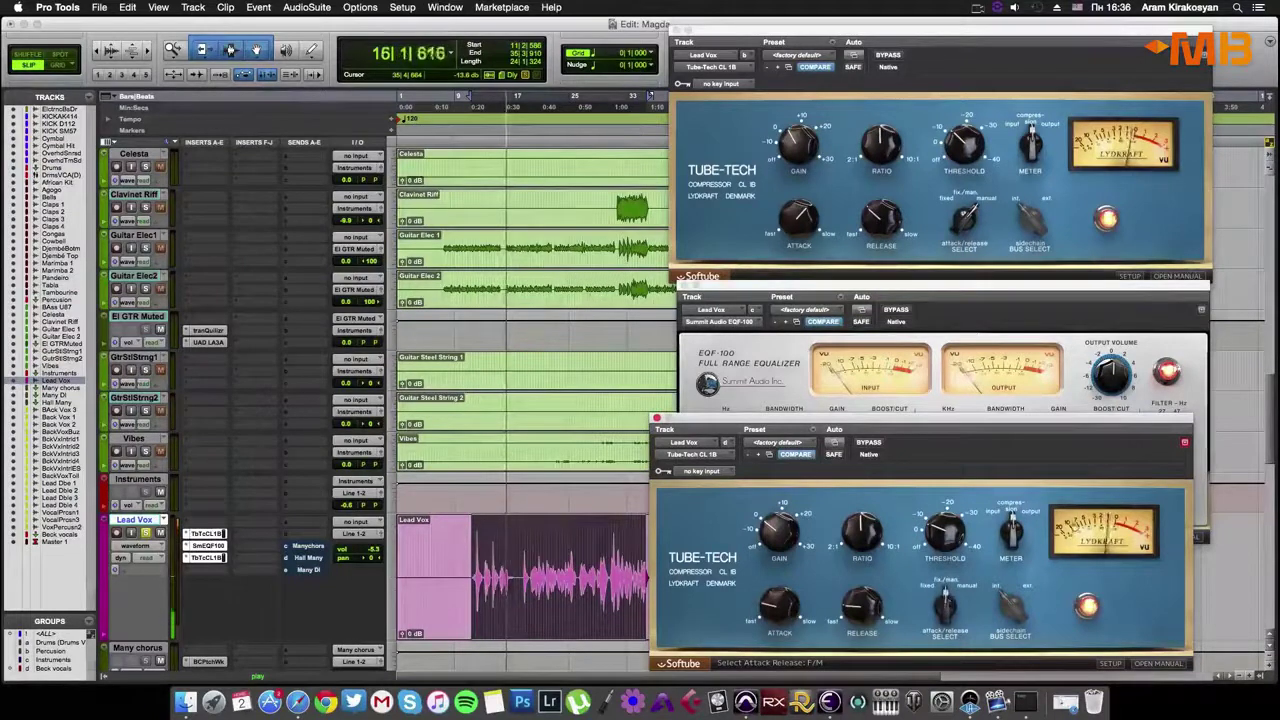
key(space)
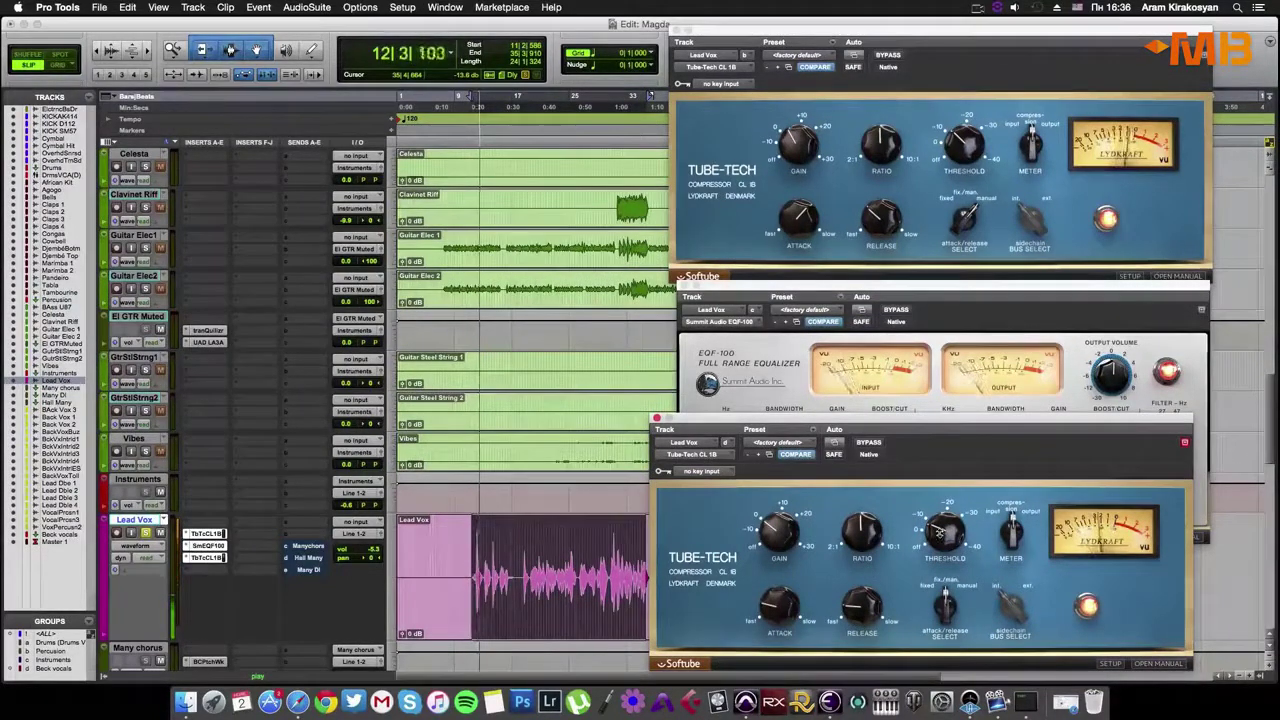
mouse_move(936, 535)
drag(936, 535, 938, 530)
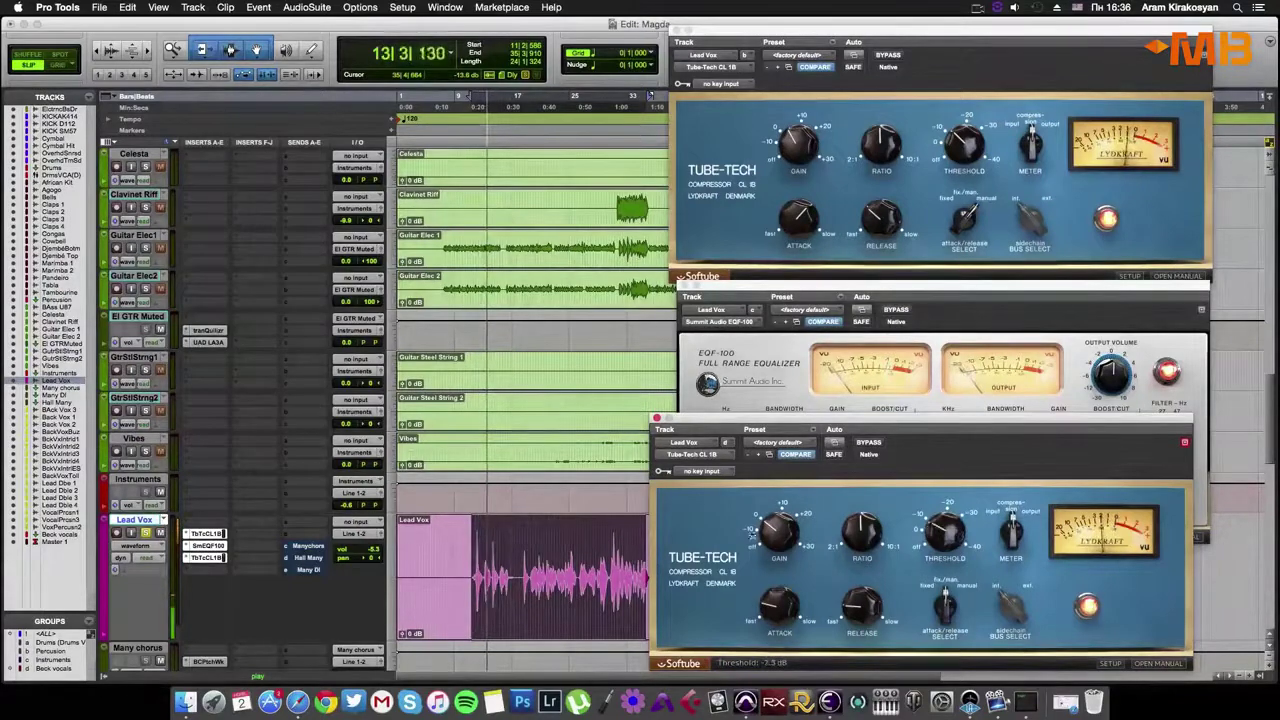
drag(770, 530, 772, 526)
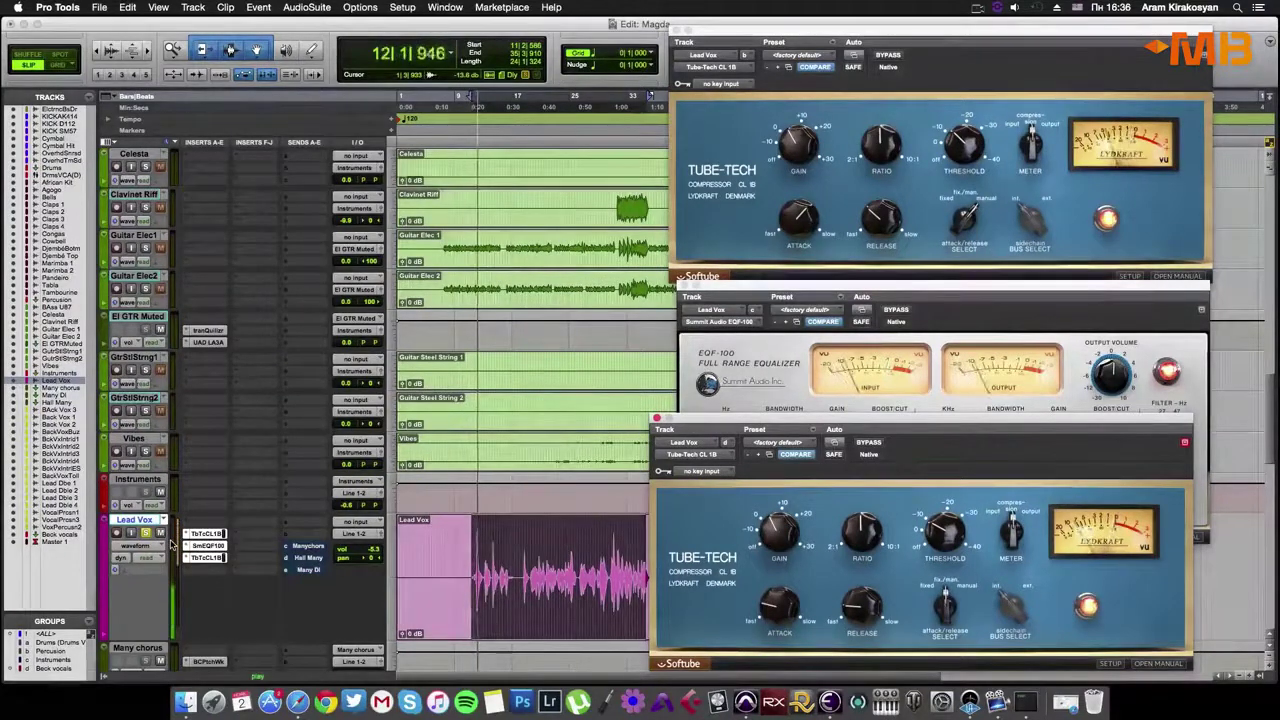
Compare the soloed Lead Vox with all three insert plug-ins bypassed and active during playback
key(shift+a)
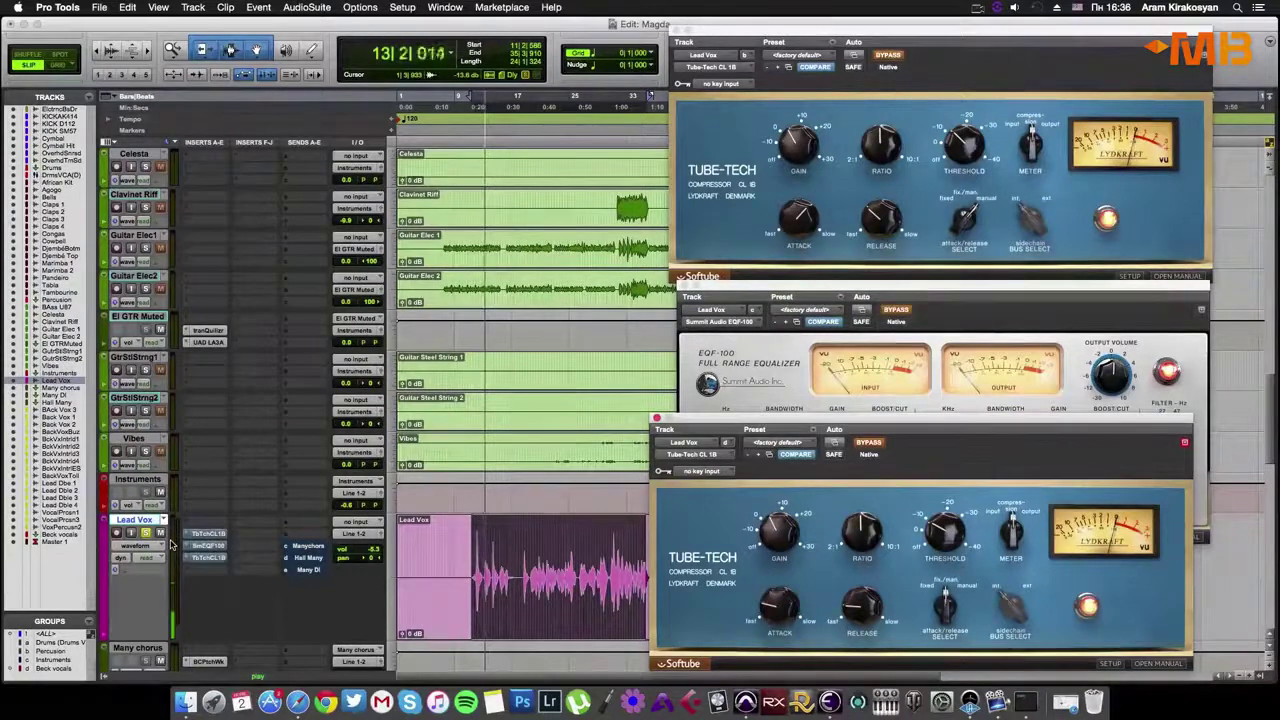
key(shift+a)
key(space)
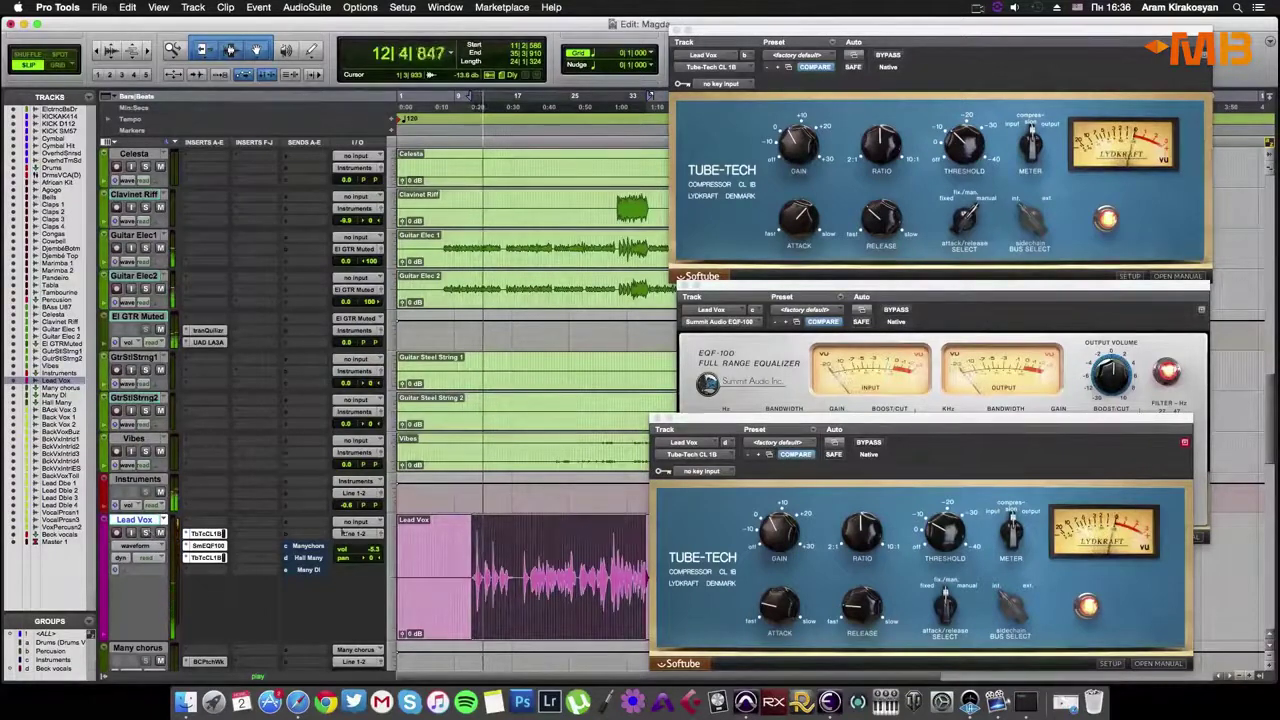
Raise the Lead Vox track volume, and compare the vocal in the full mix with its insert plug-ins bypassed and active
drag(378, 550, 375, 548)
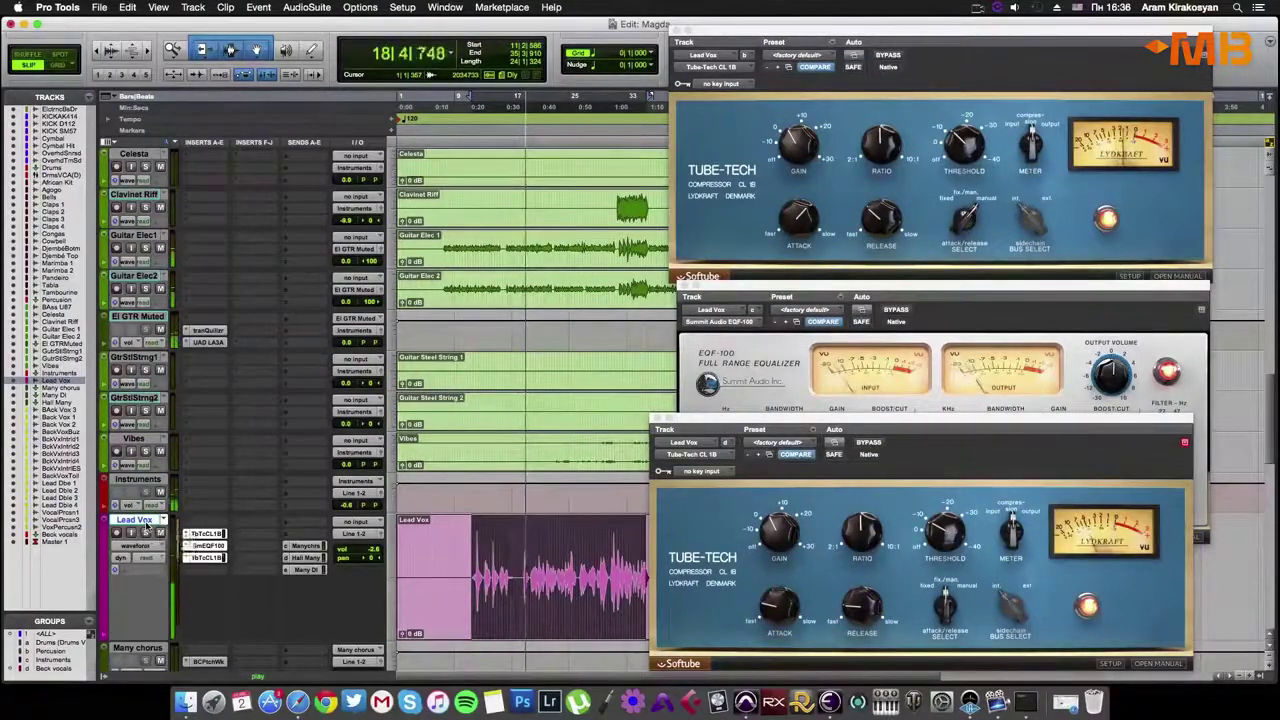
key(shift+a)
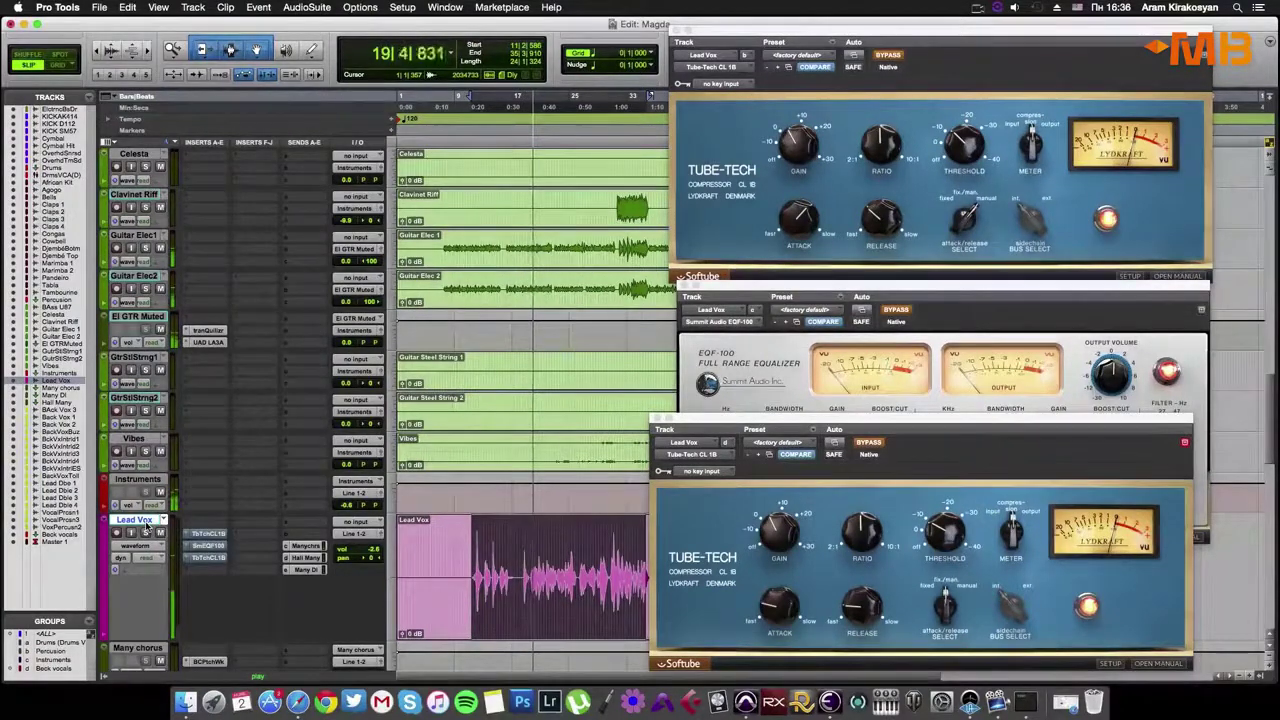
key(shift+a)
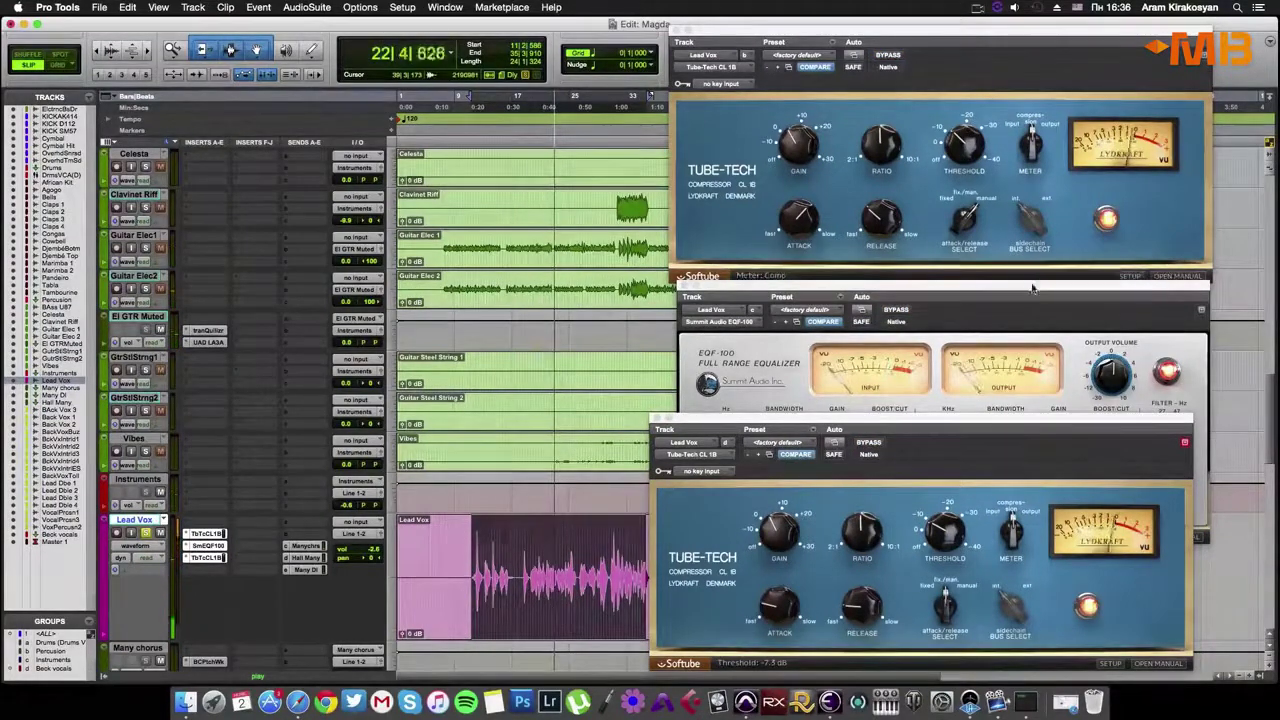
Move the EQF-100 window up to uncover its controls, and switch the second compressor's meter to output
drag(1000, 297, 1000, 255)
click(986, 546)
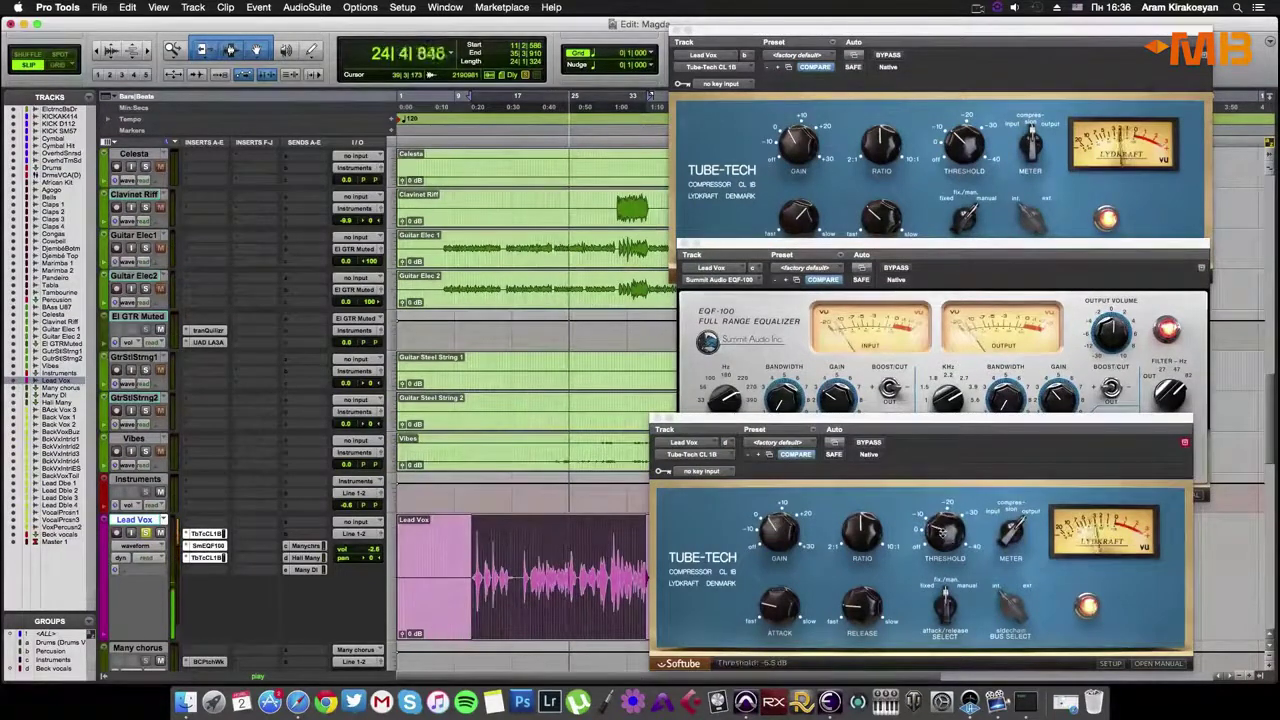
click(955, 140)
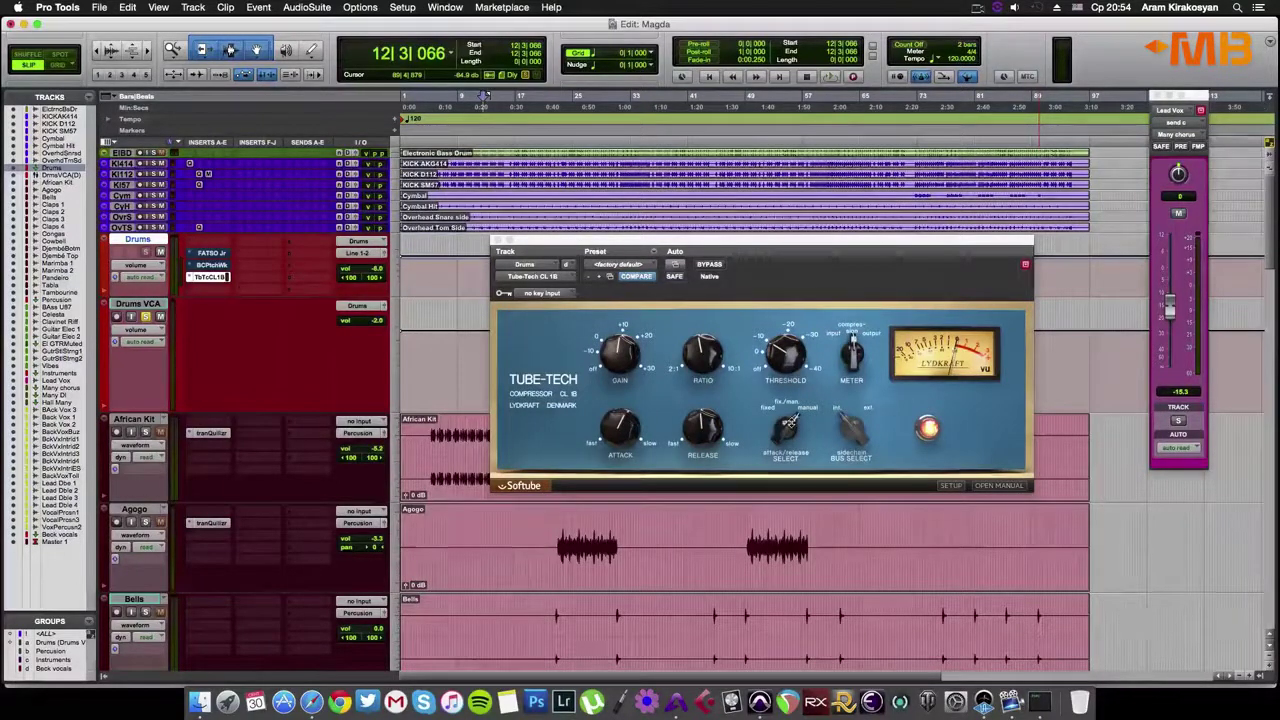
Set the attack/release select of the Drums track's Tube-Tech CL 1B to fixed
drag(787, 425, 790, 481)
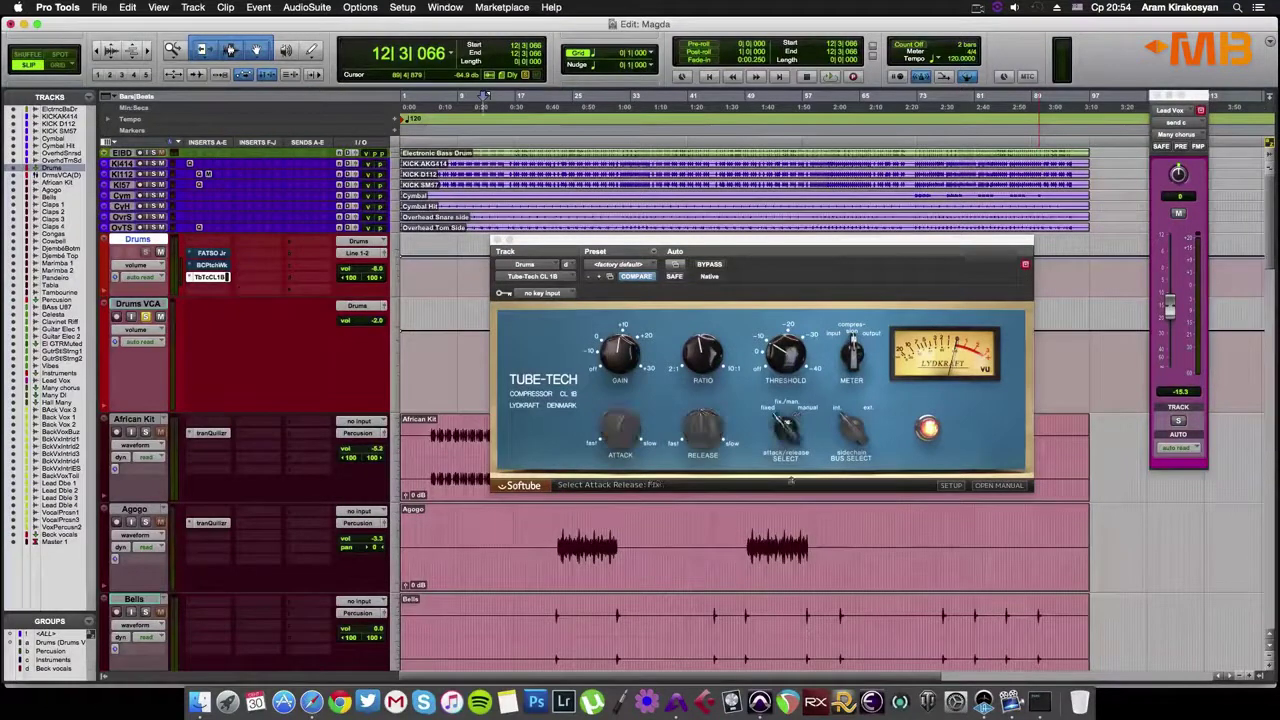